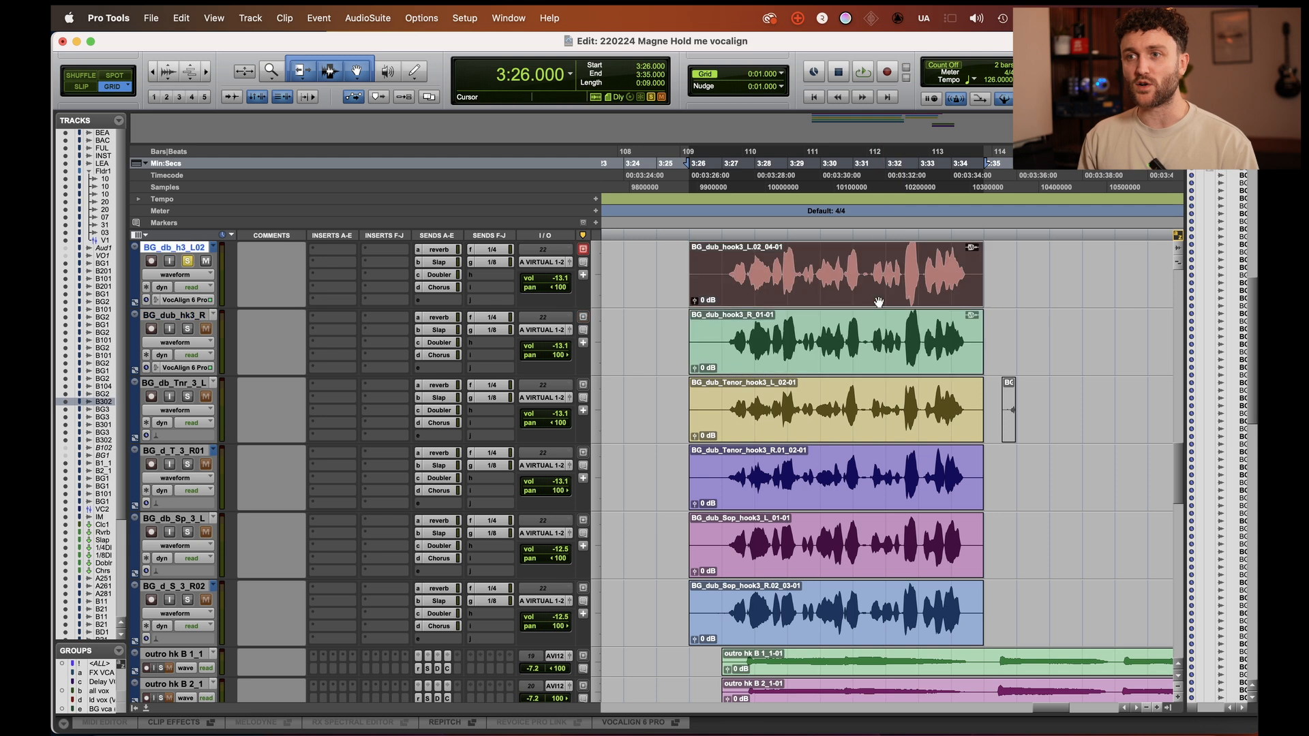
# - Assign RePitch to the Hook3.10 vocal track, set its scale to D Major and toggle the pitch snapping mode
pyautogui.click(646, 723)
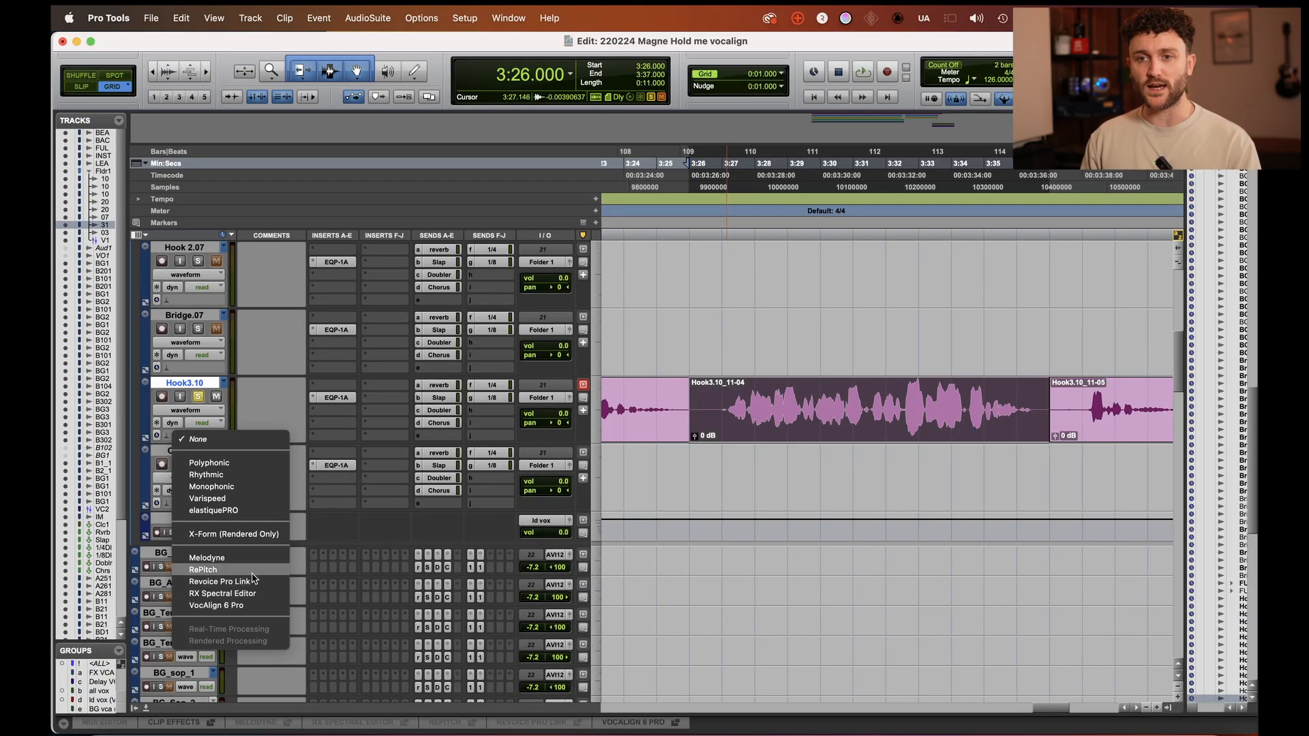
pyautogui.click(253, 572)
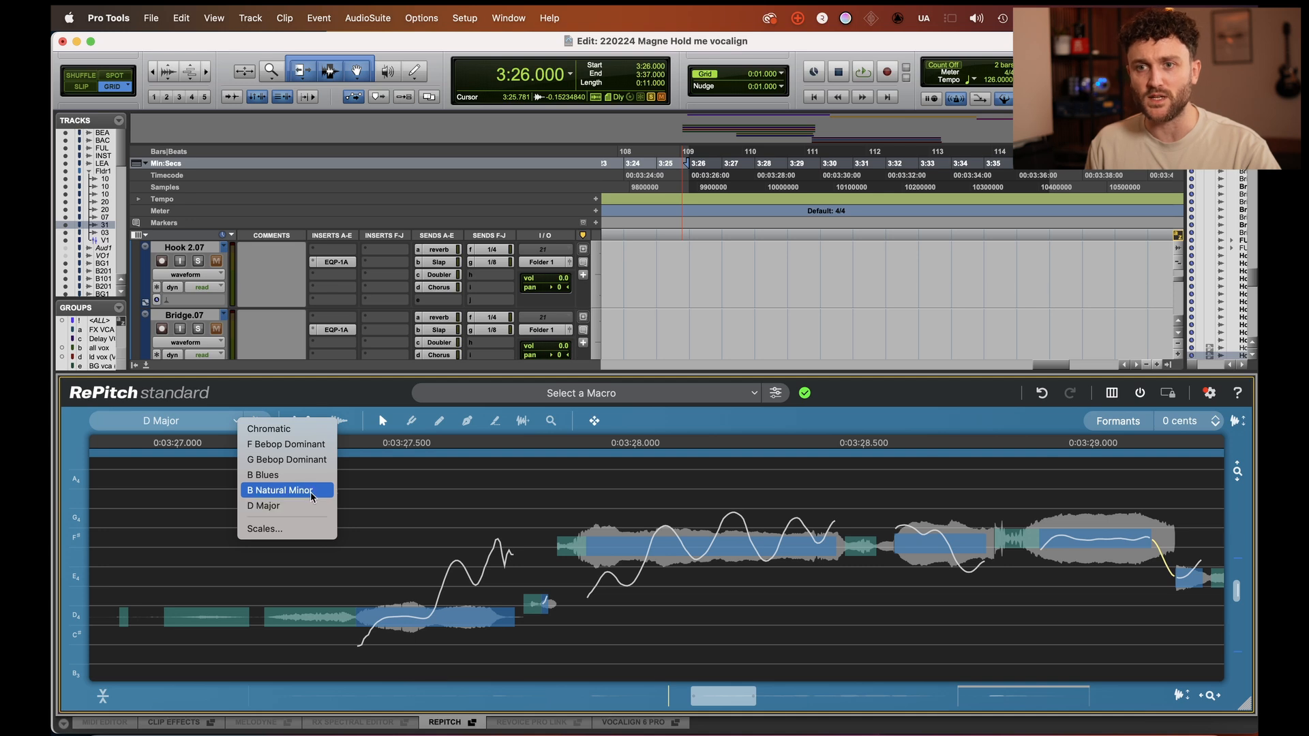
pyautogui.click(297, 508)
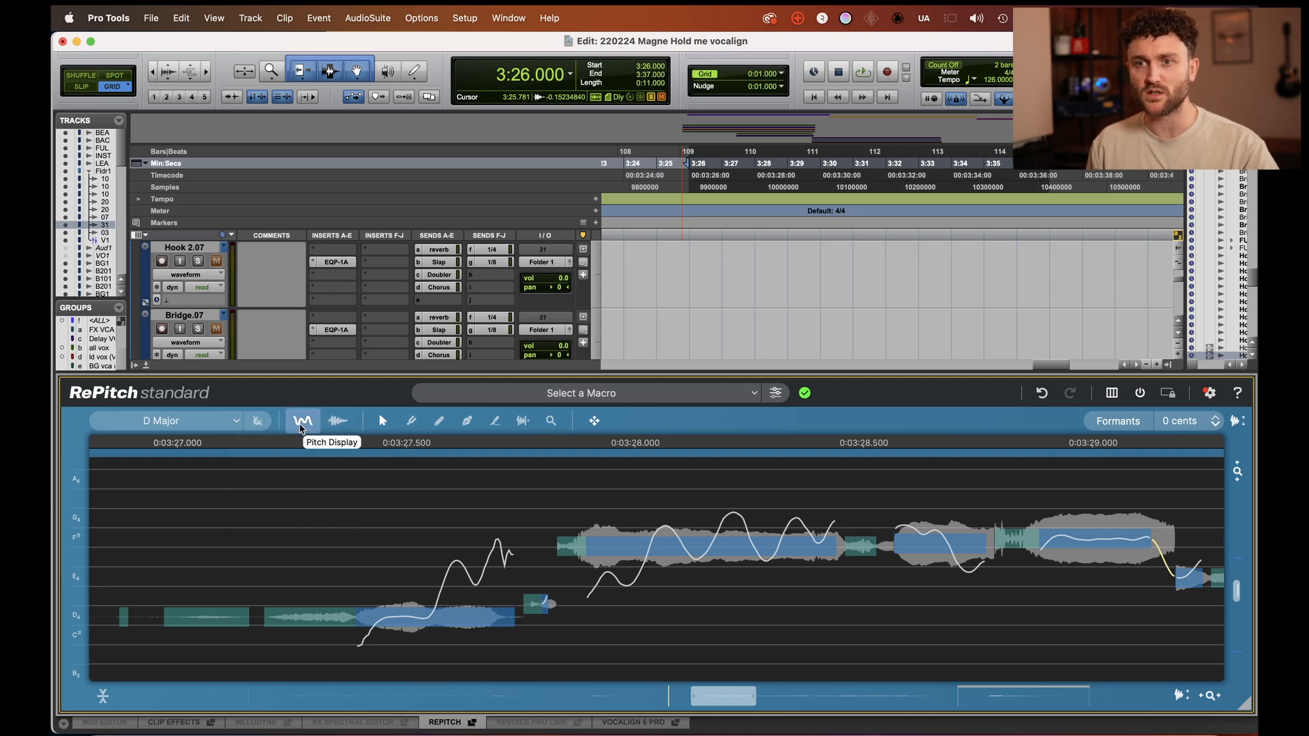
pyautogui.click(263, 425)
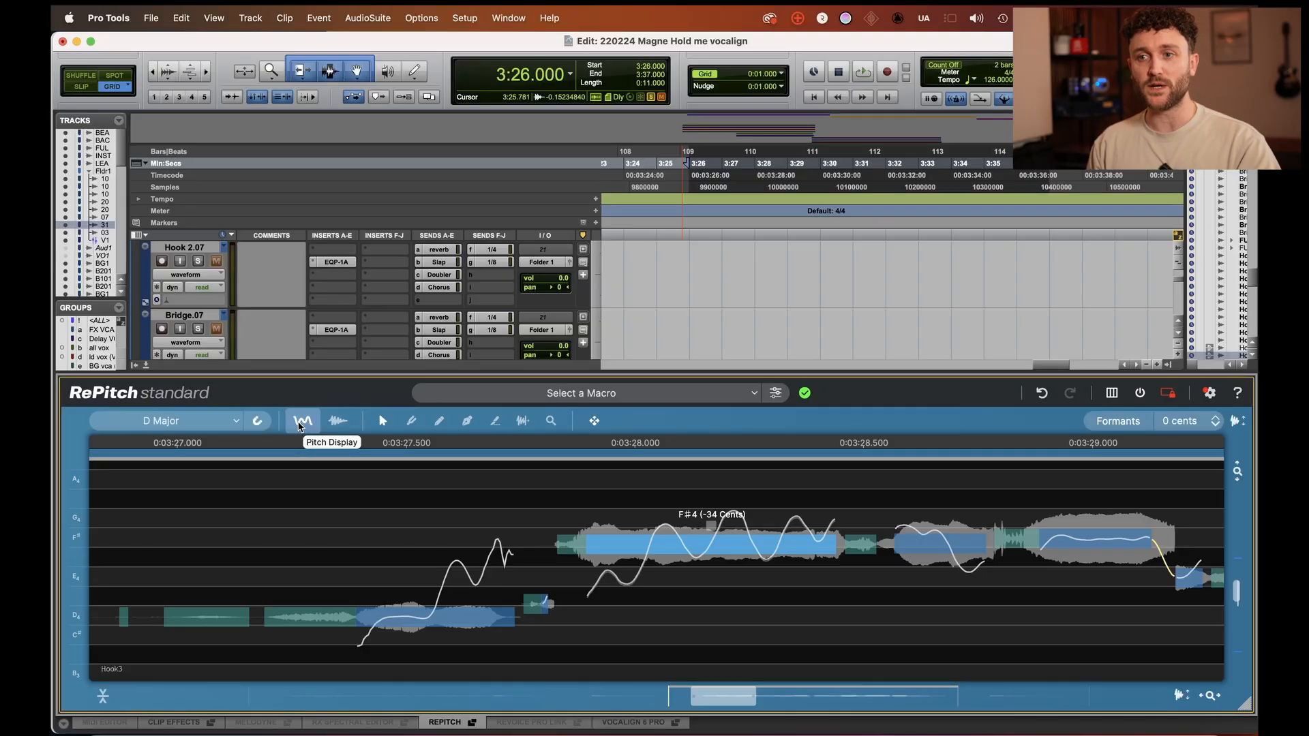
# - Try lowering the long note's level in the level display, undo the change and return to the pitch display
pyautogui.click(335, 424)
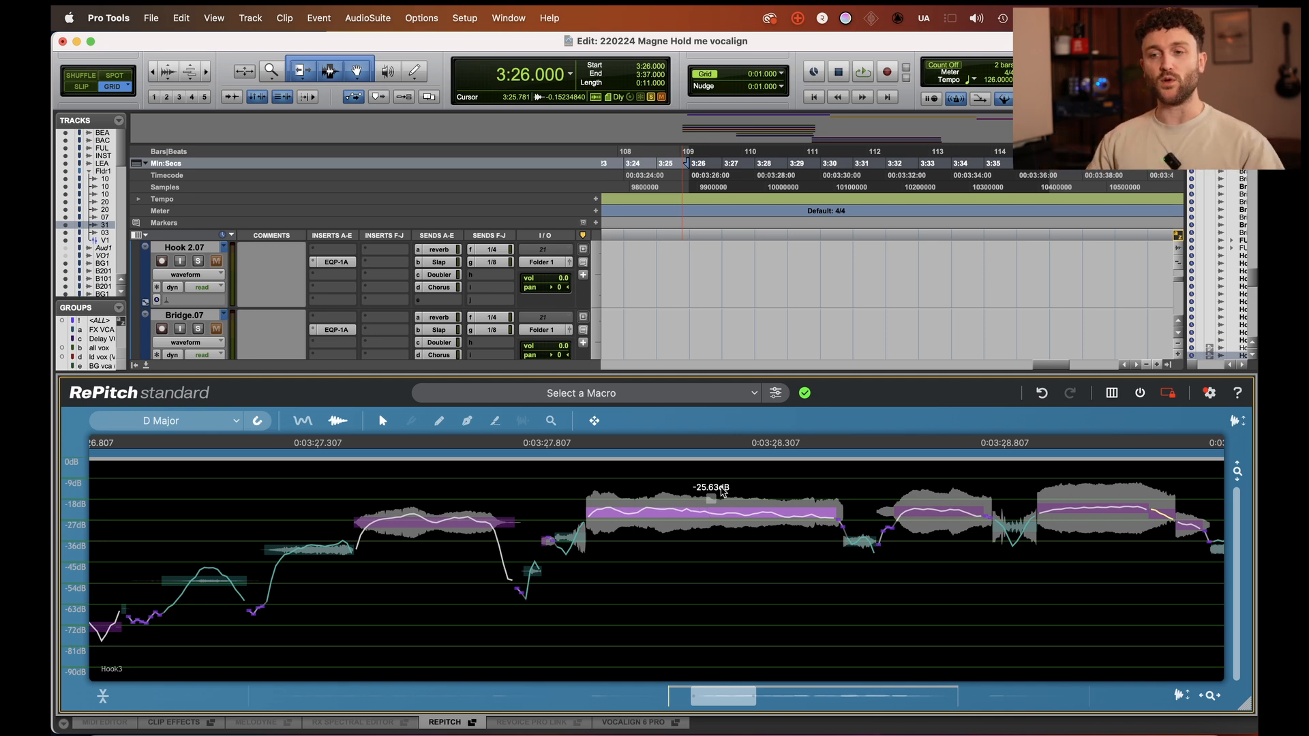
pyautogui.moveTo(734, 525)
pyautogui.mouseDown()
pyautogui.moveTo(735, 486)
pyautogui.moveTo(742, 545)
pyautogui.moveTo(739, 513)
pyautogui.mouseUp()
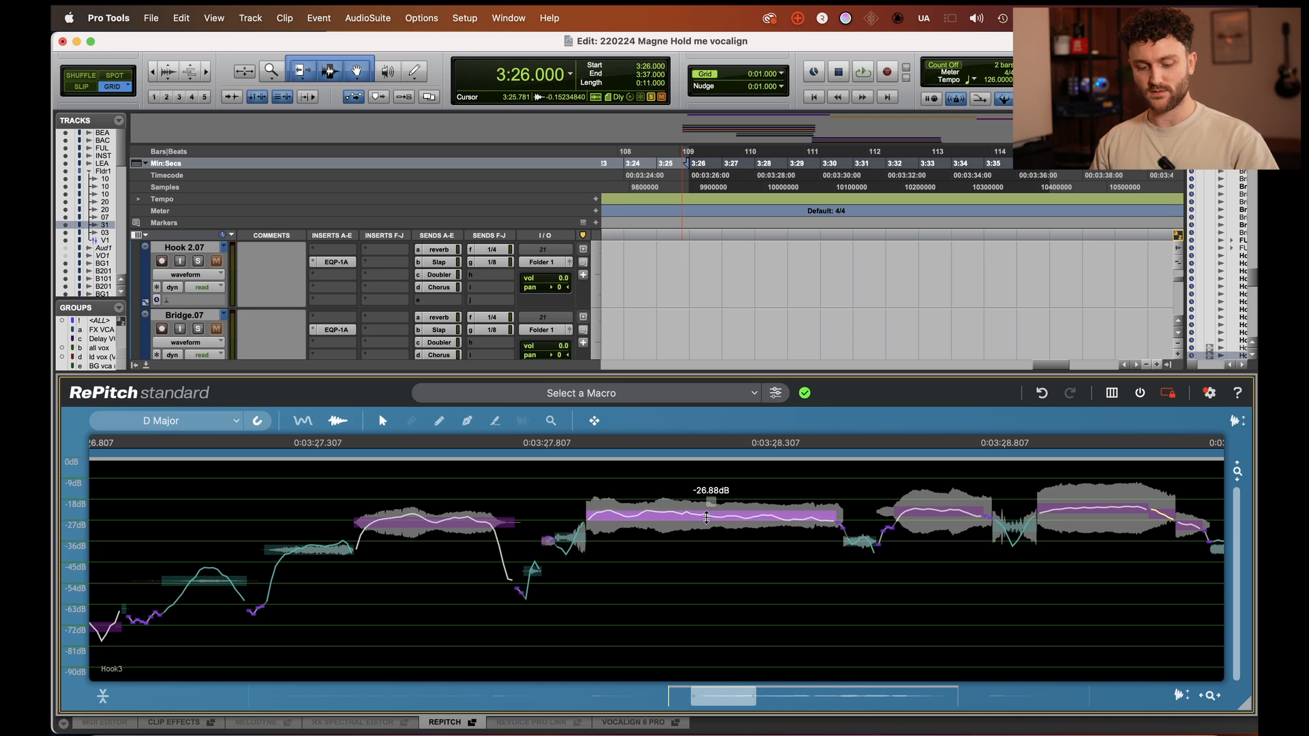
pyautogui.click(1042, 394)
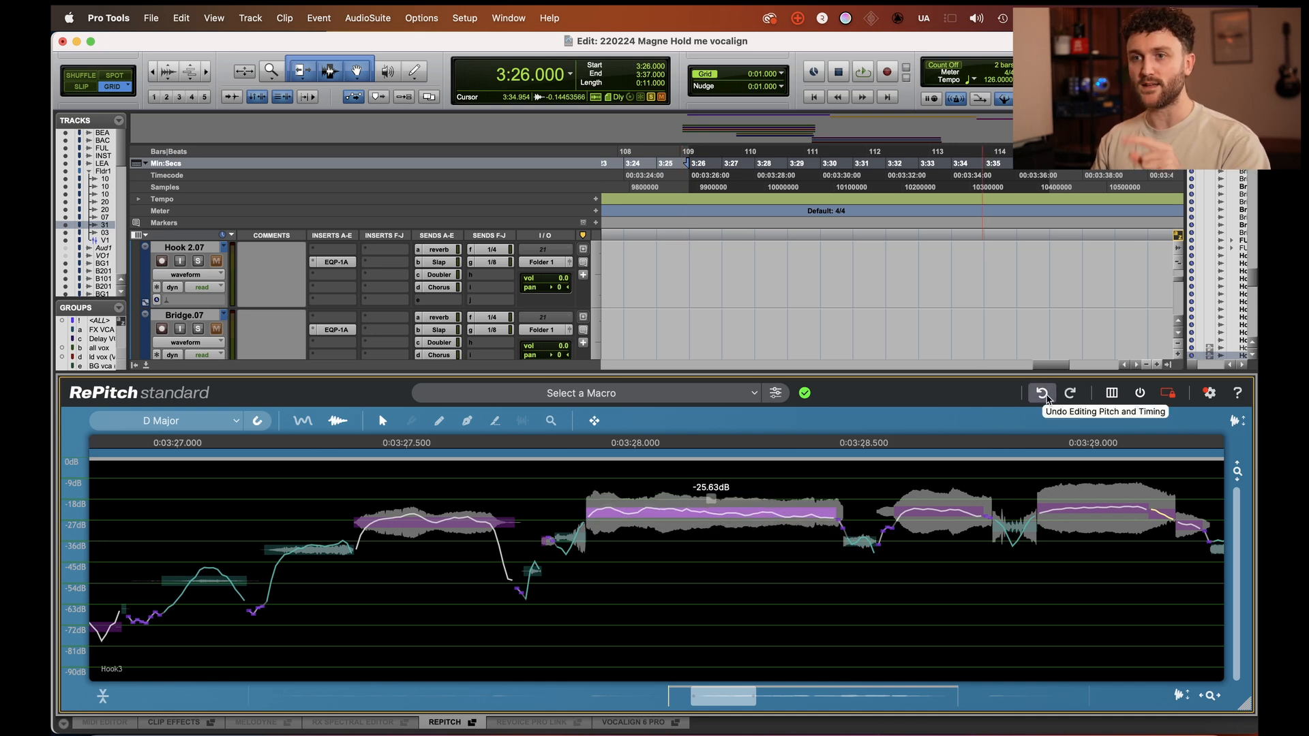
pyautogui.click(296, 422)
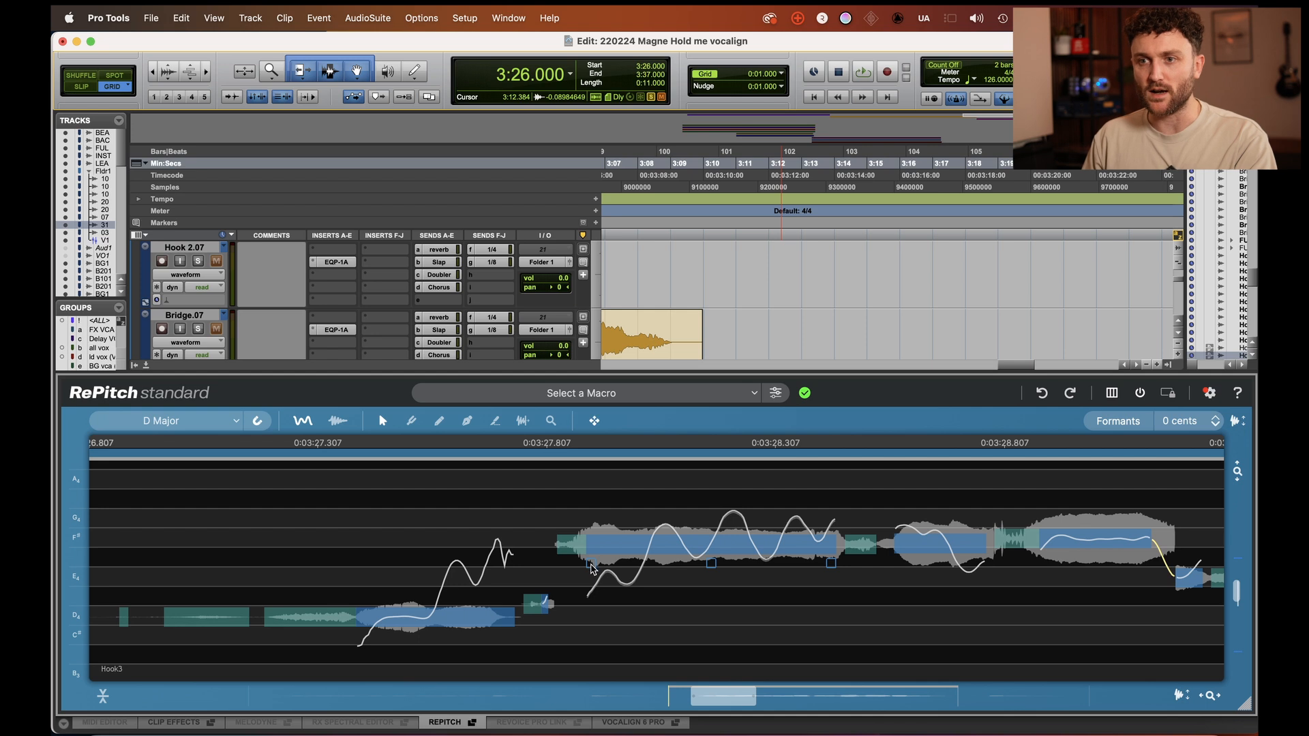
# - Adjust the drift, level and correction of the long note near 3:28, and raise it to F#4 (30 cents)
pyautogui.click(591, 566)
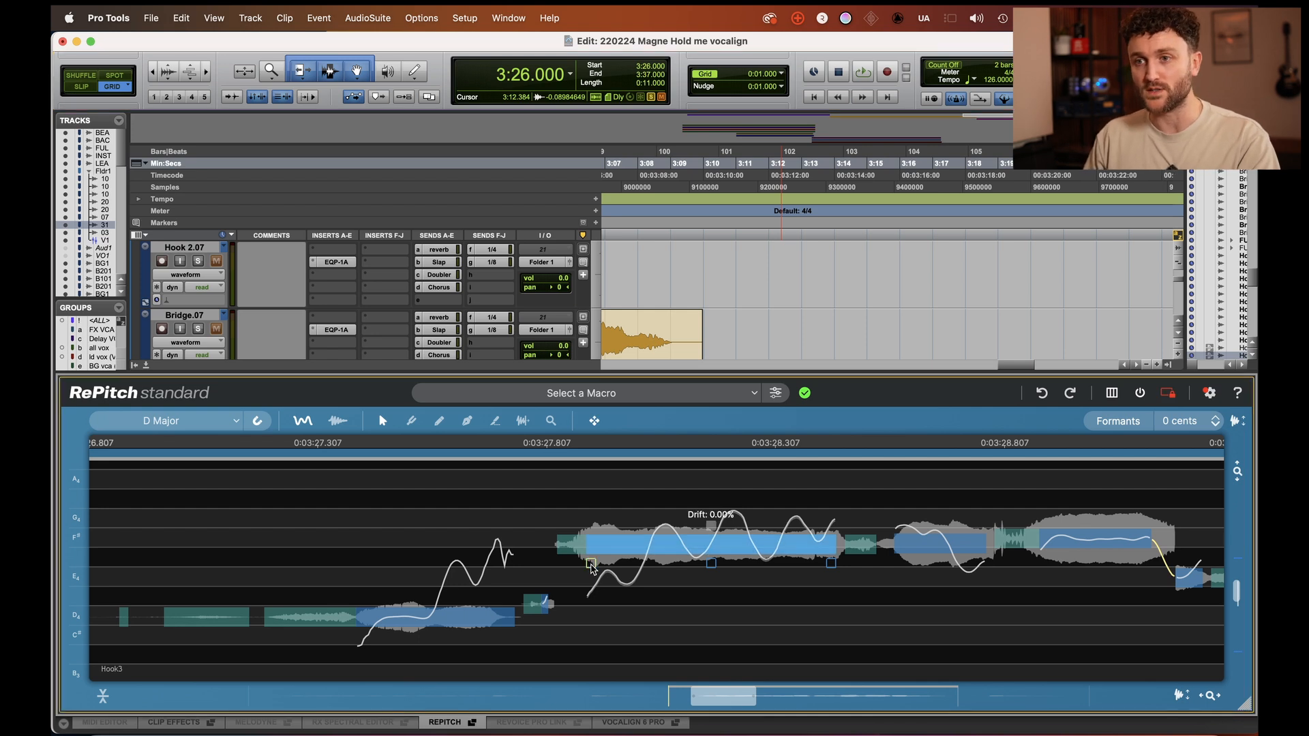
pyautogui.moveTo(591, 566); pyautogui.dragTo(592, 536)
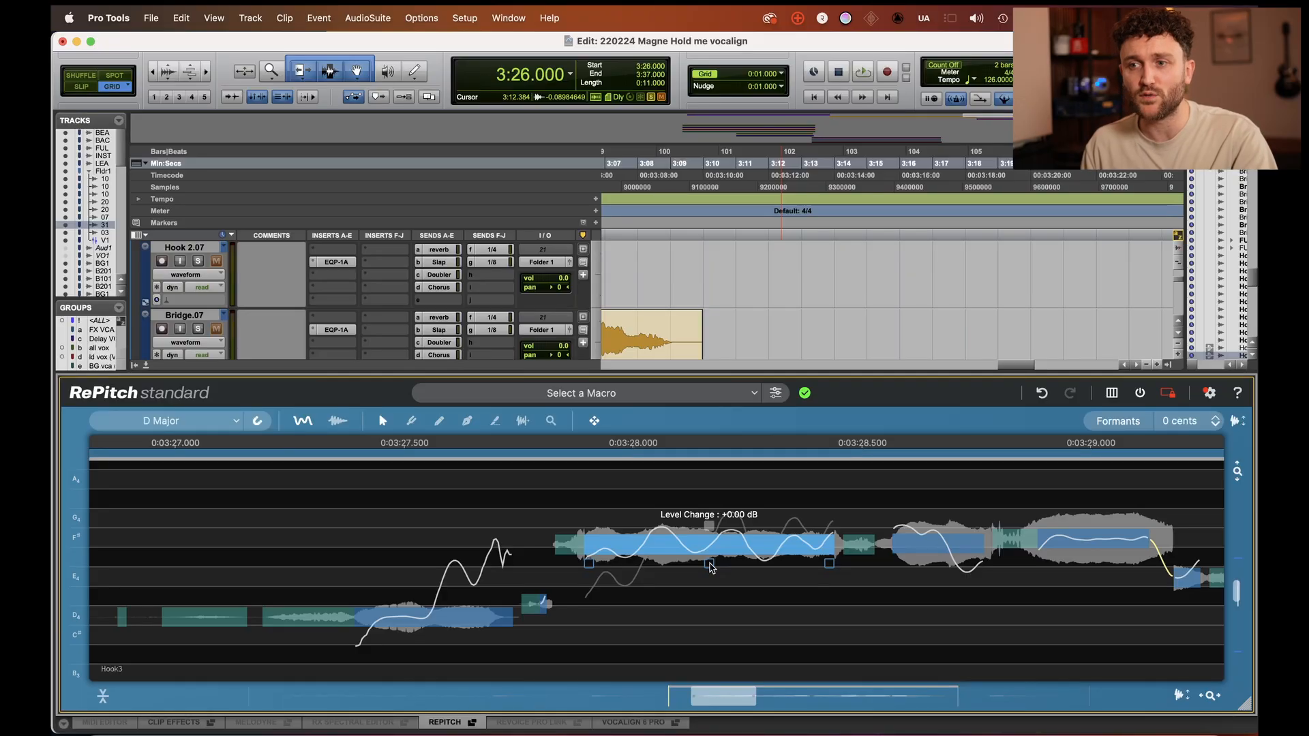
pyautogui.moveTo(711, 567); pyautogui.dragTo(711, 559)
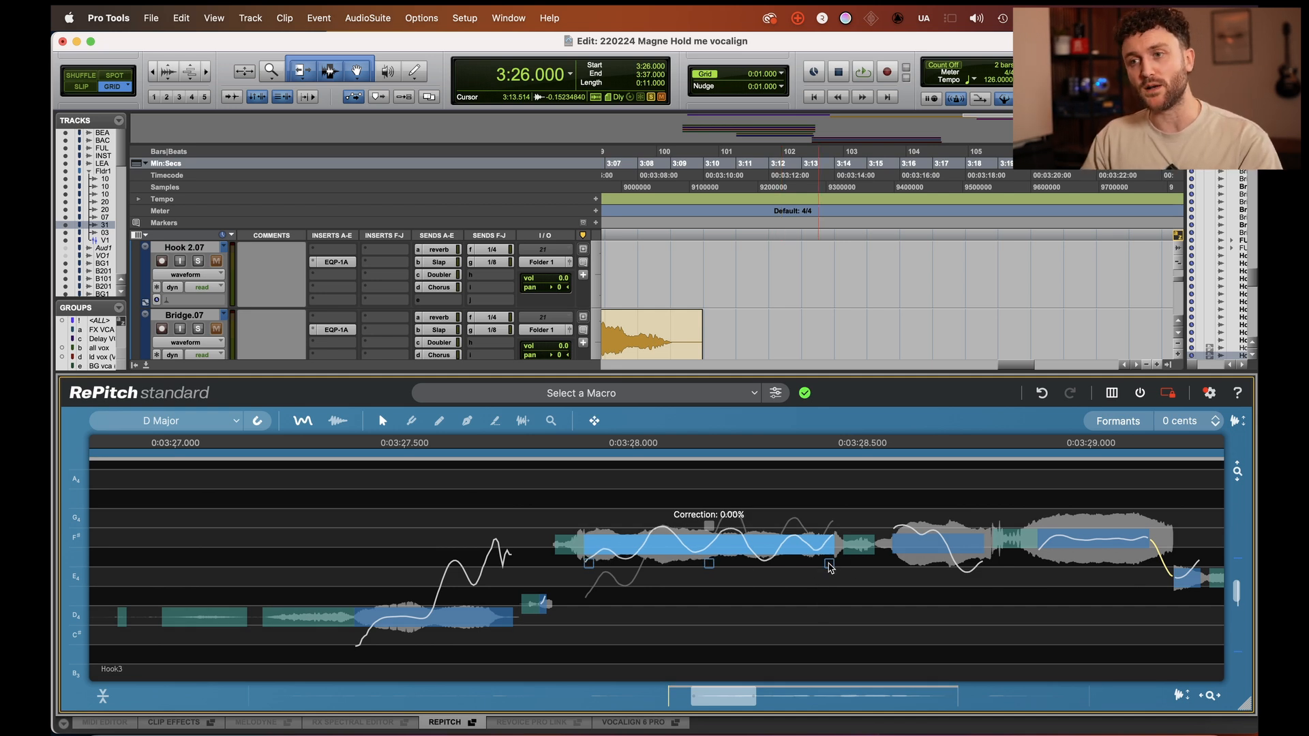
pyautogui.moveTo(830, 568); pyautogui.dragTo(836, 395)
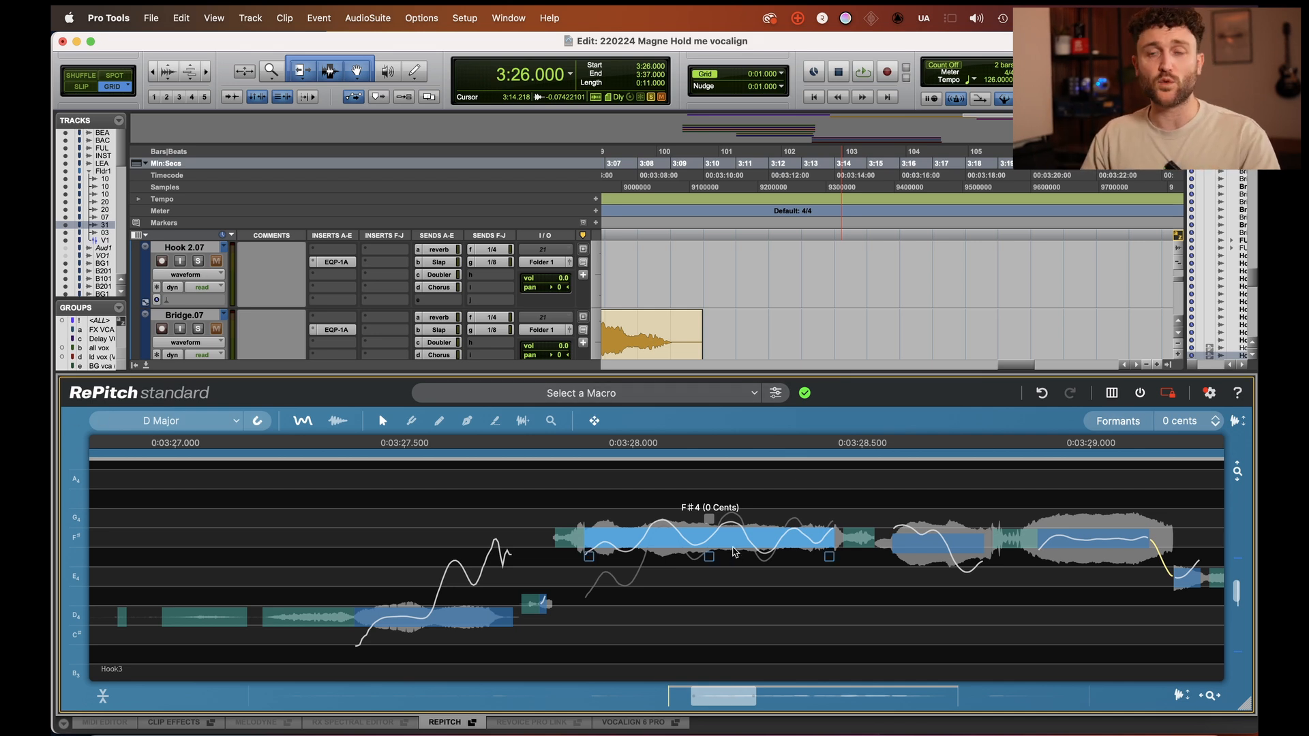
pyautogui.moveTo(732, 530)
pyautogui.mouseDown()
pyautogui.moveTo(733, 509)
pyautogui.moveTo(733, 528)
pyautogui.mouseUp()
# - Split the note near 3:27.5 with the Split tool and tune its second part to E4 (-4 cents)
pyautogui.click(439, 617)
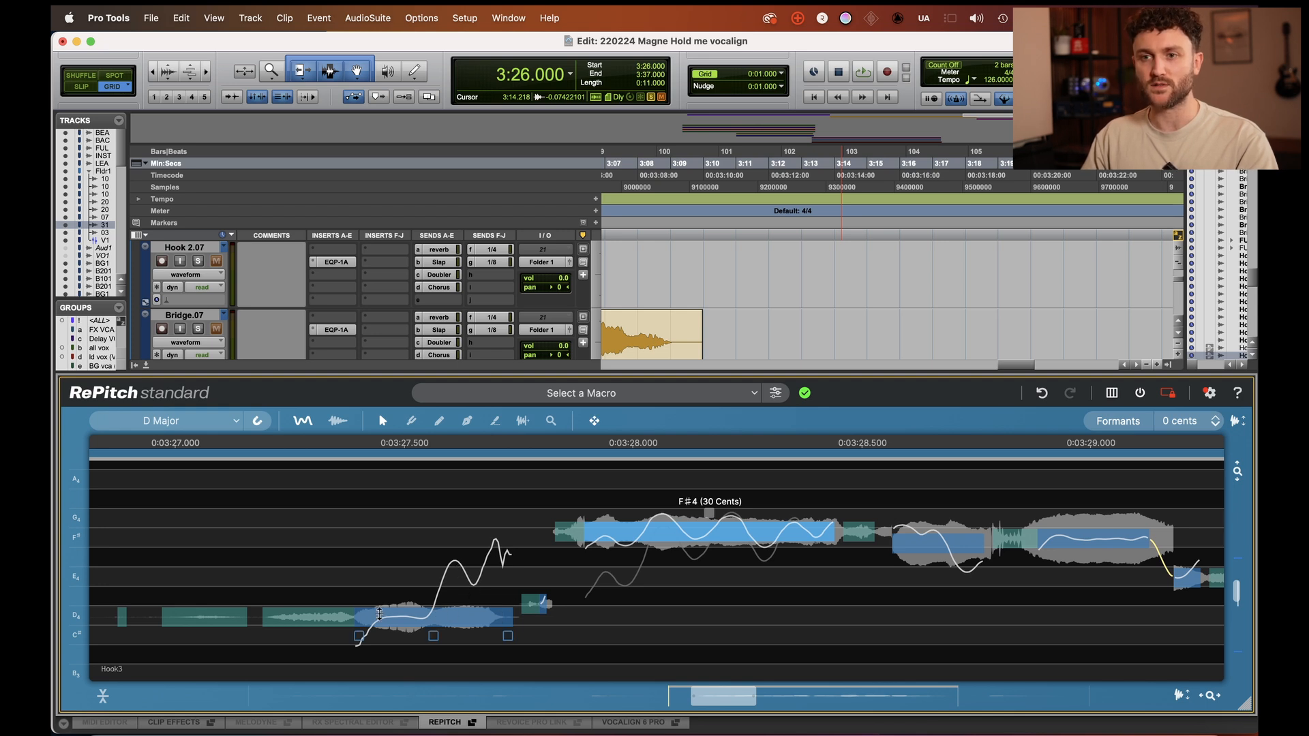
pyautogui.click(499, 422)
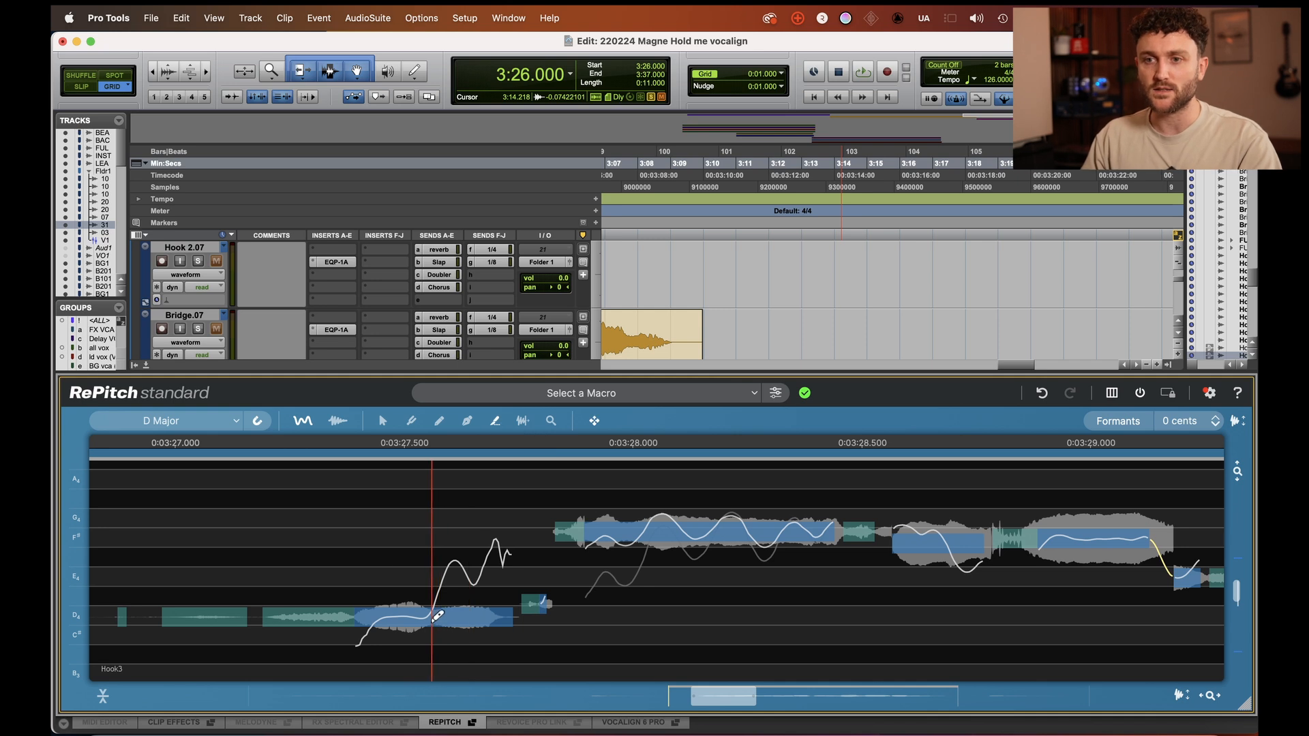
pyautogui.moveTo(436, 616); pyautogui.dragTo(436, 566)
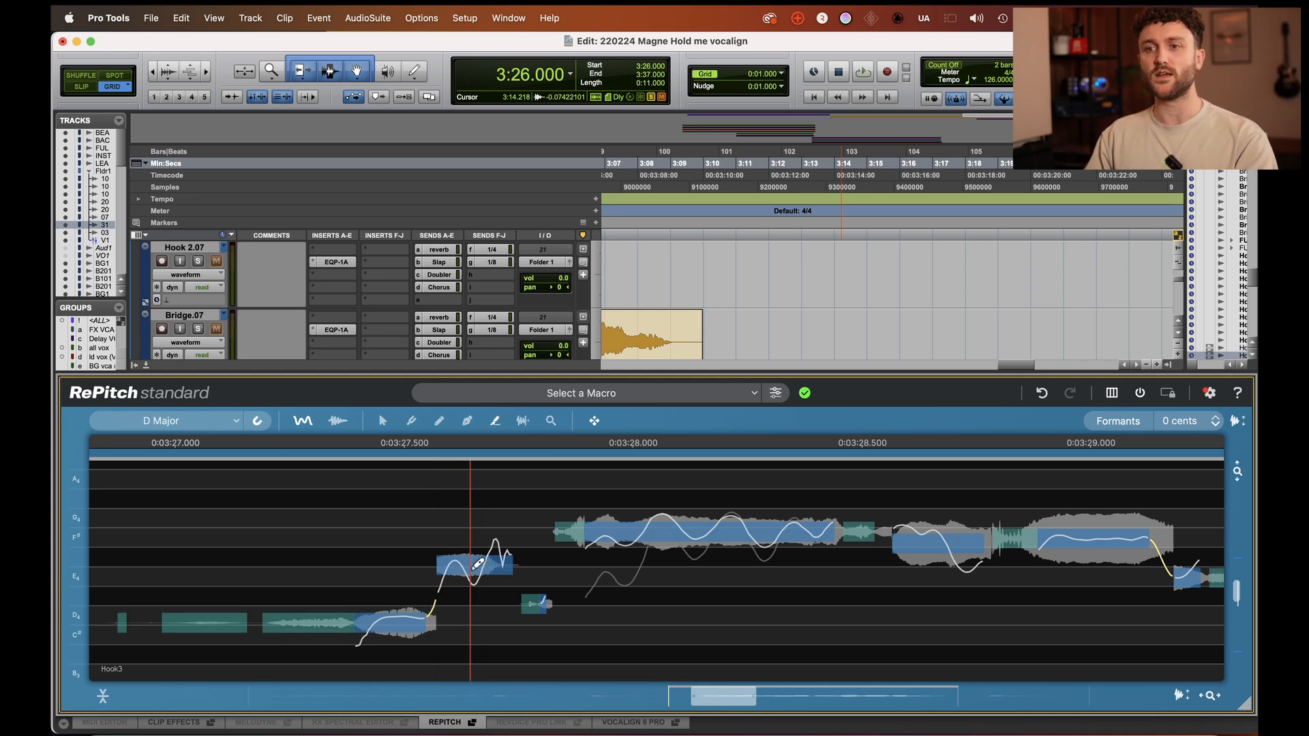
pyautogui.click(382, 420)
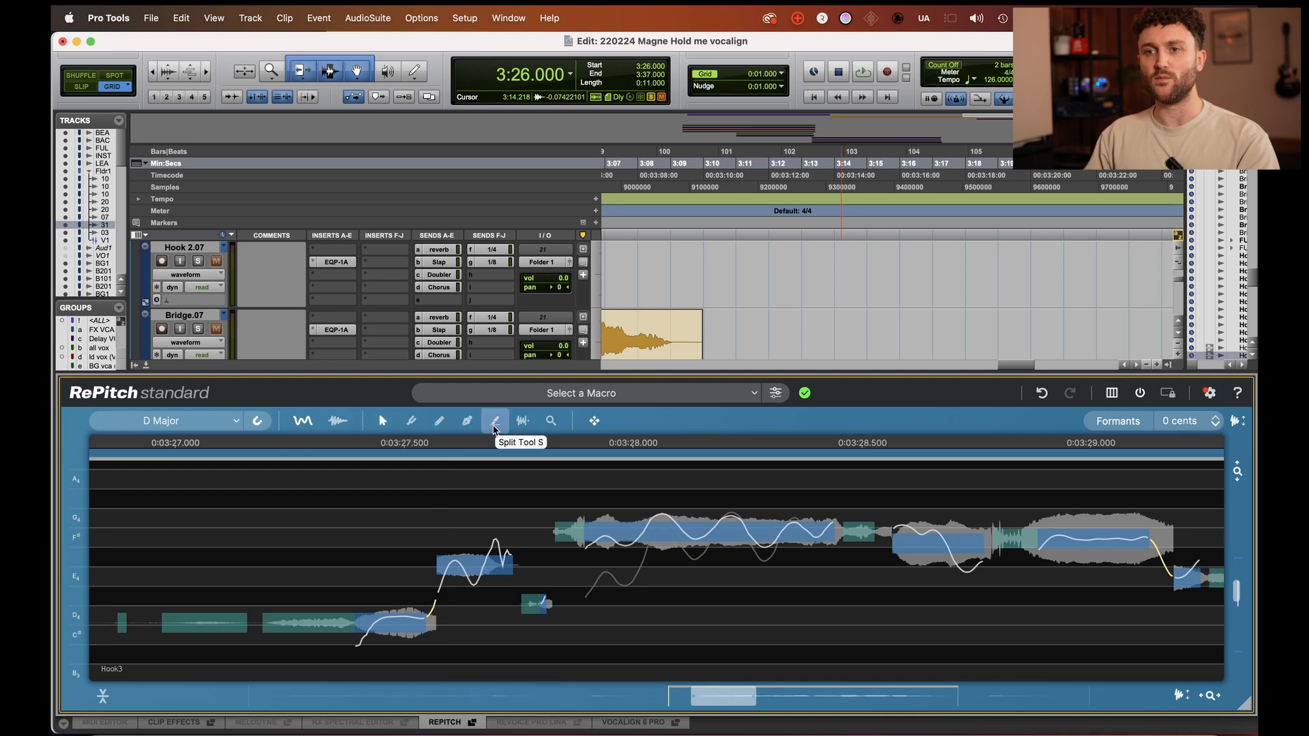
pyautogui.click(468, 564)
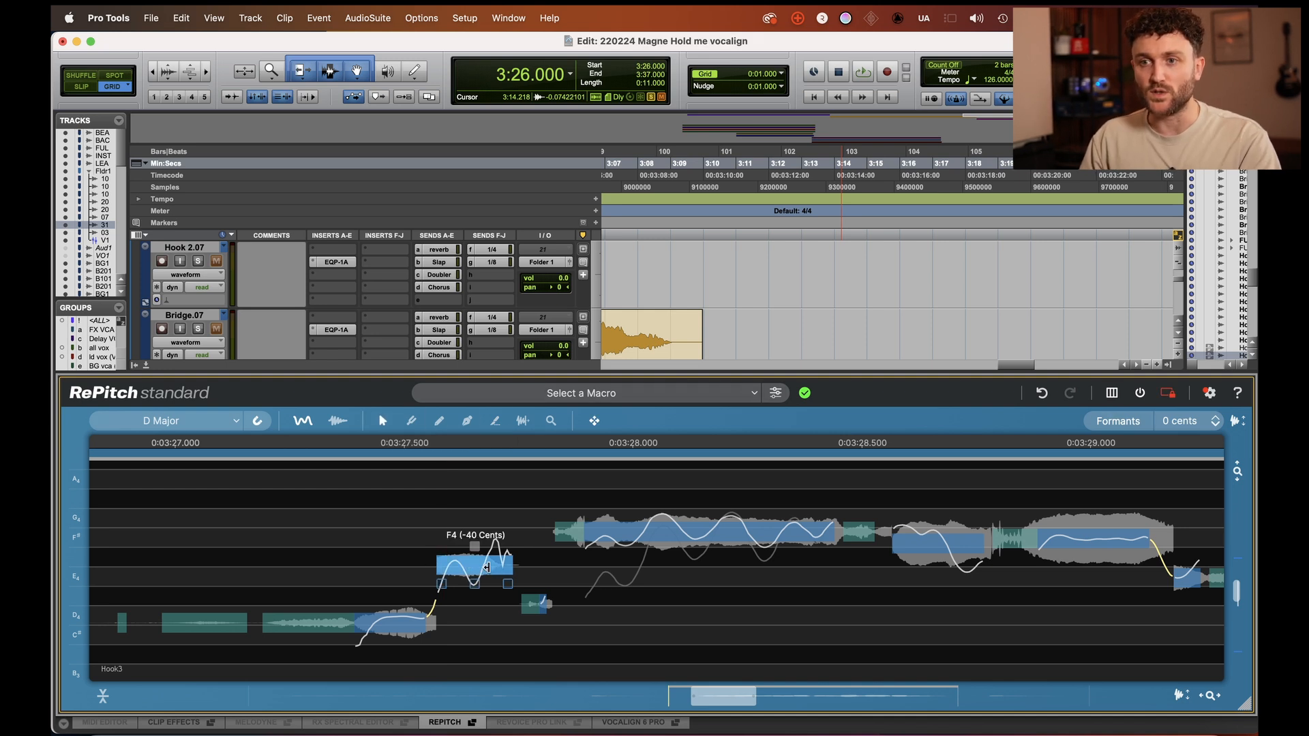
pyautogui.moveTo(475, 554); pyautogui.dragTo(475, 569)
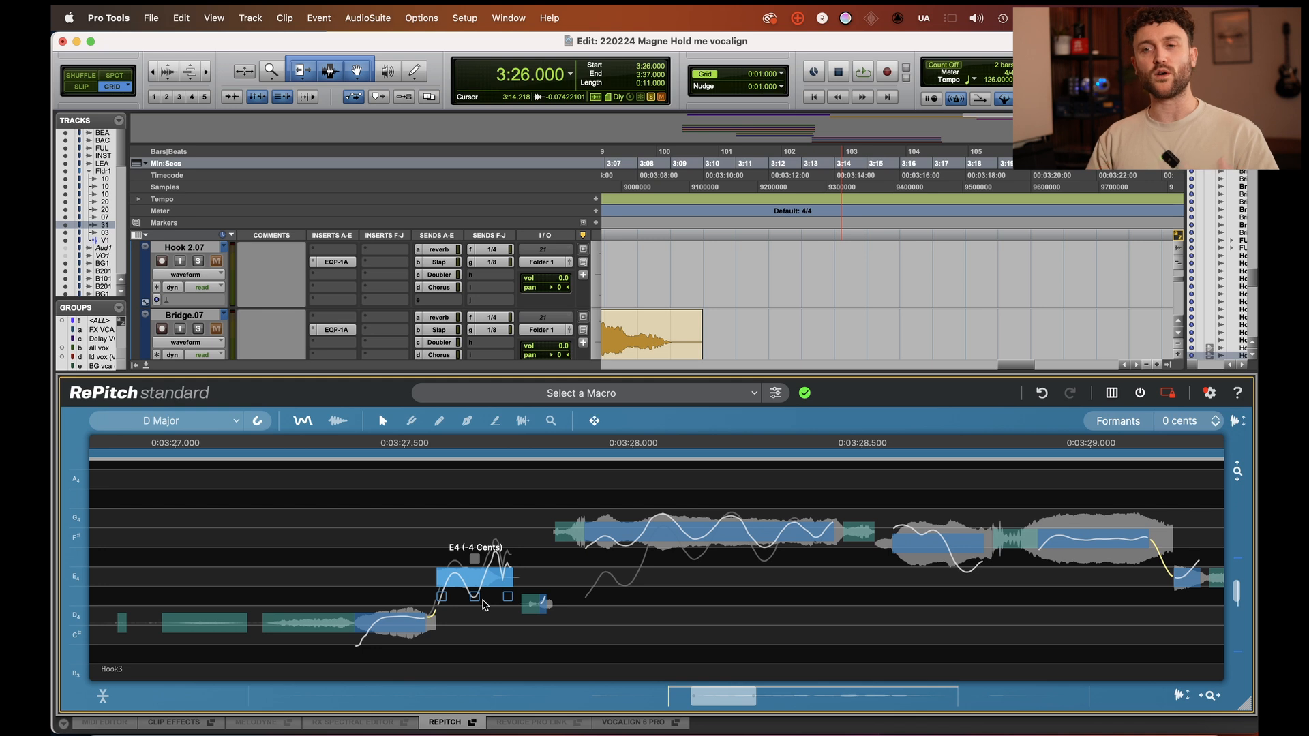
# - Audition the phrase with the split part at E4, and try that part at F#4 (-3 cents)
pyautogui.press('space')
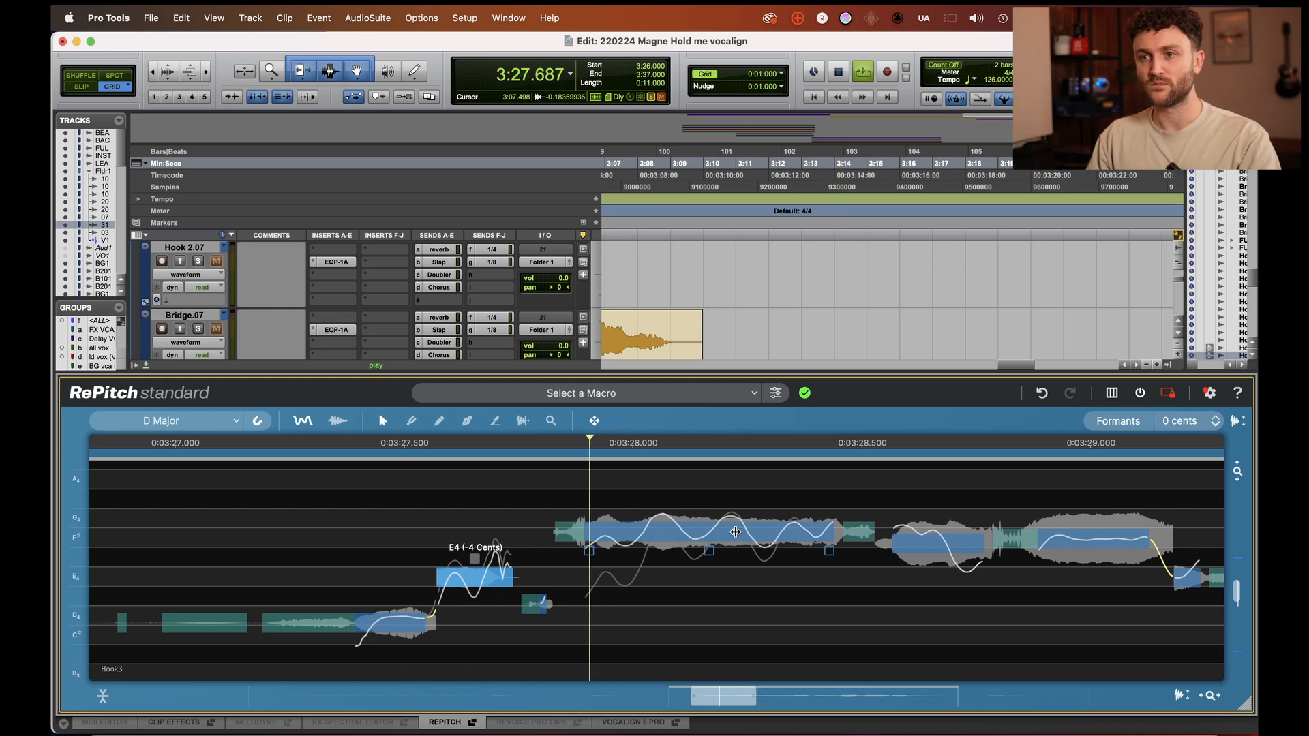
pyautogui.press('space')
pyautogui.moveTo(477, 575); pyautogui.dragTo(478, 536)
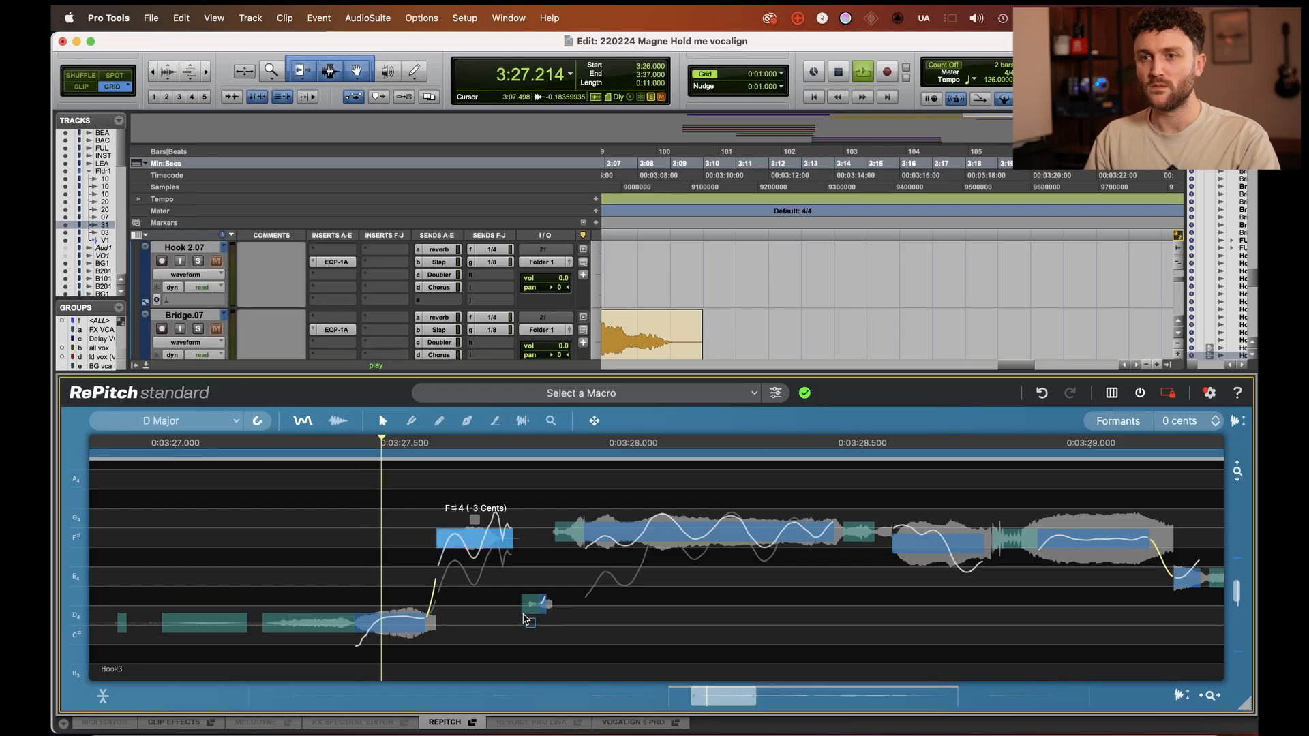
pyautogui.press('space')
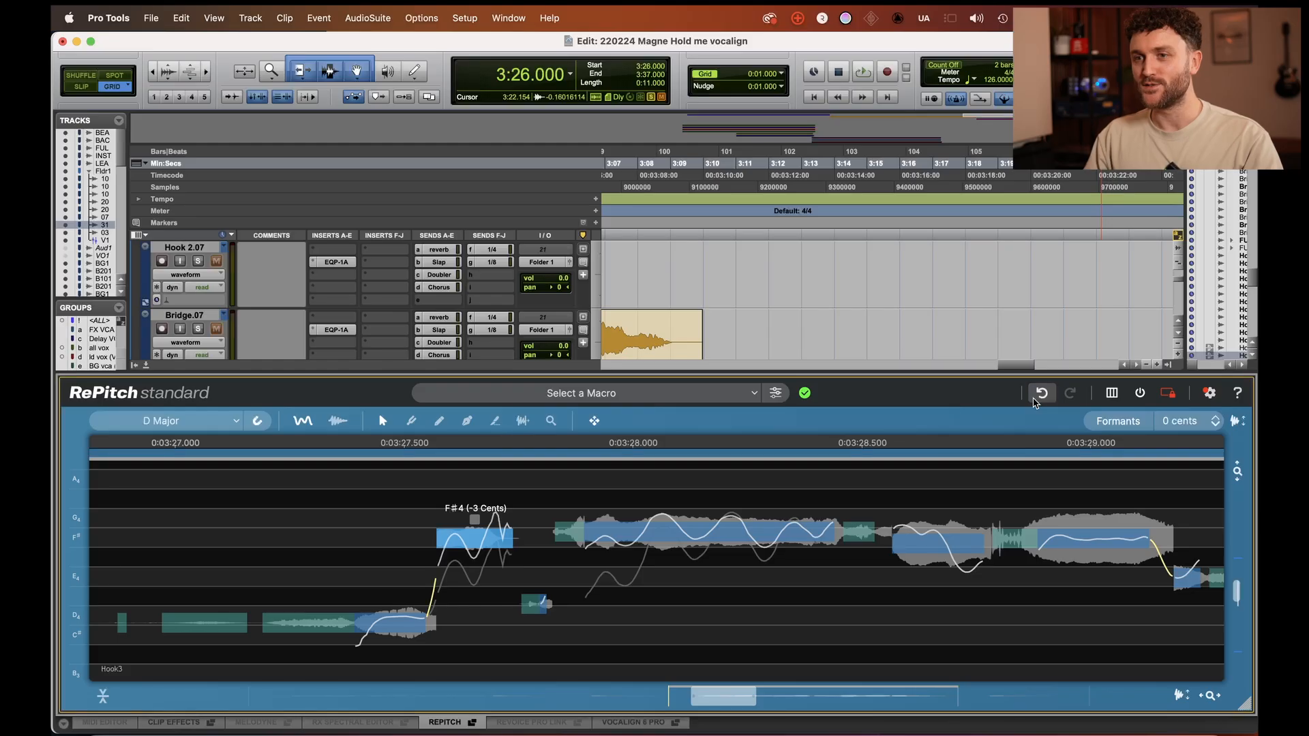
# - Raise the long note near 3:28 to F#4 (45 cents) and audition the phrase
pyautogui.click(711, 538)
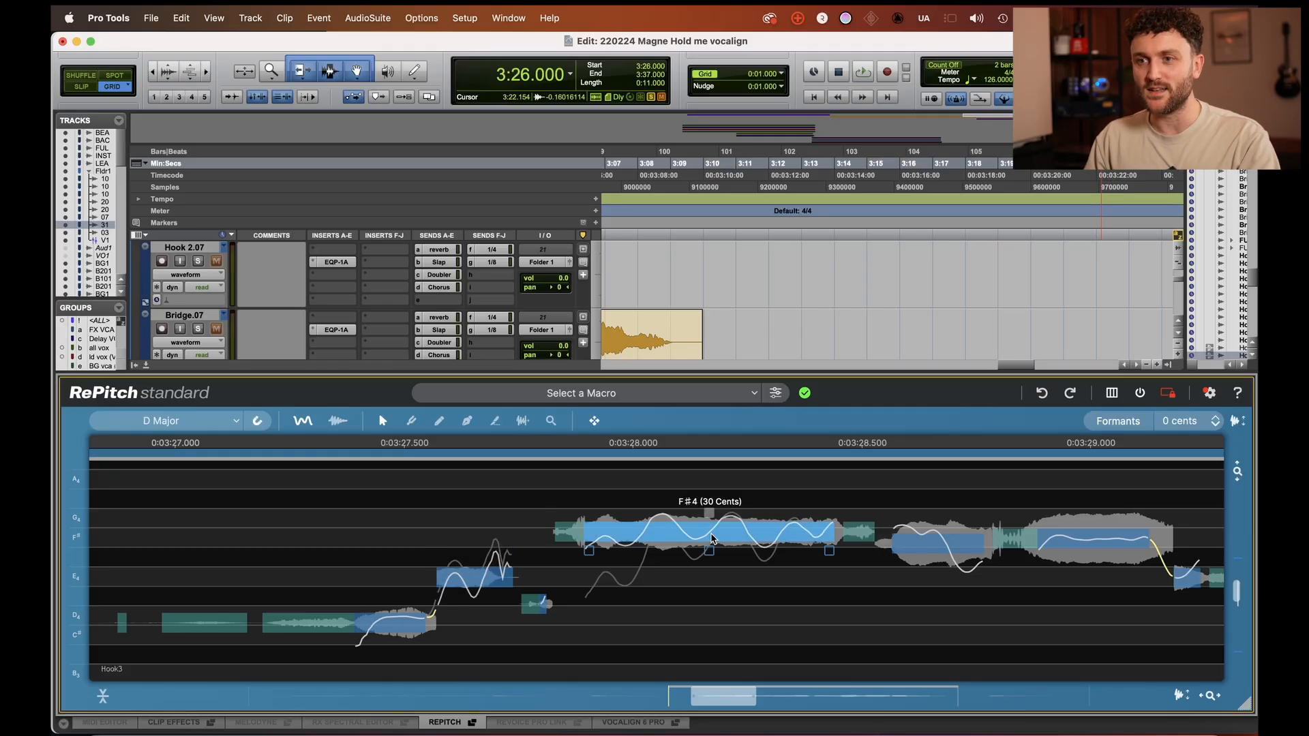
pyautogui.moveTo(719, 534); pyautogui.dragTo(696, 520)
pyautogui.click(1044, 394)
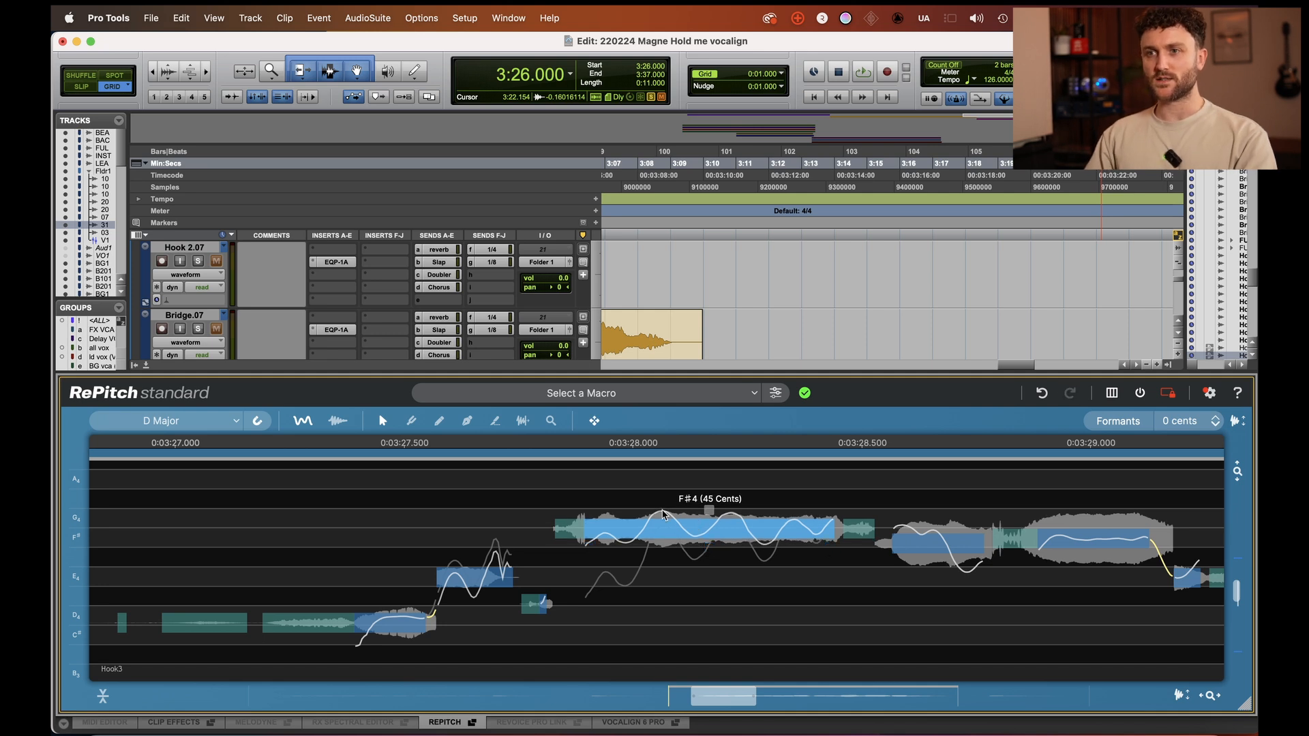
pyautogui.press('space')
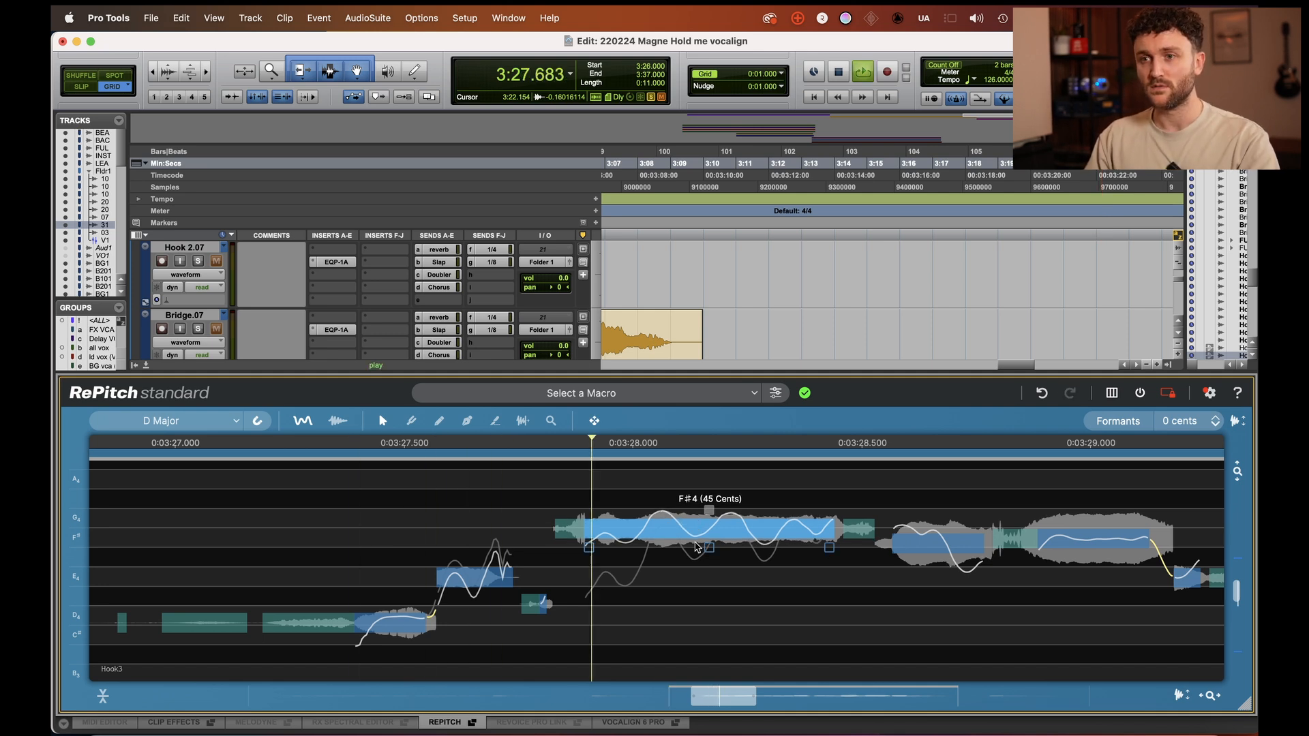
pyautogui.press('space')
# - Split the long note just after 3:28, lower its first part to E4 (-4 cents) and audition the phrase
pyautogui.click(495, 421)
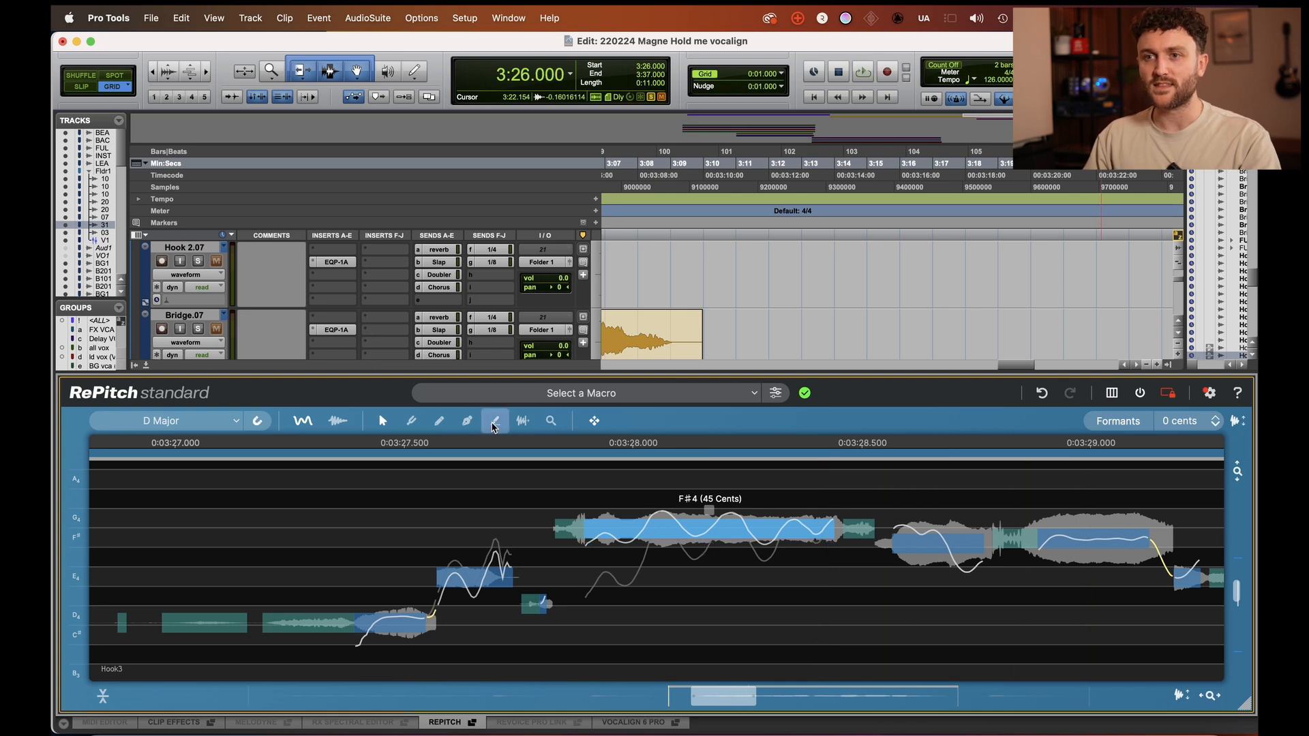
pyautogui.click(647, 509)
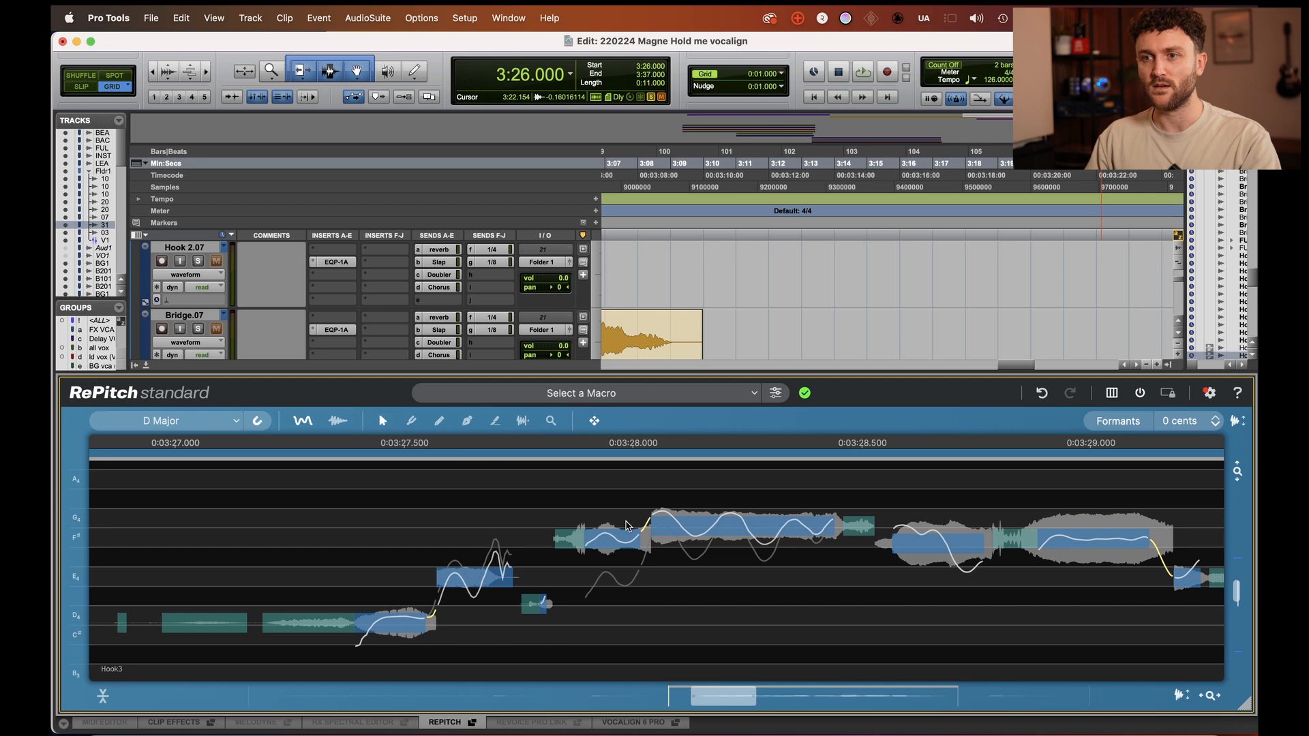
pyautogui.moveTo(618, 531); pyautogui.dragTo(617, 567)
pyautogui.press('space')
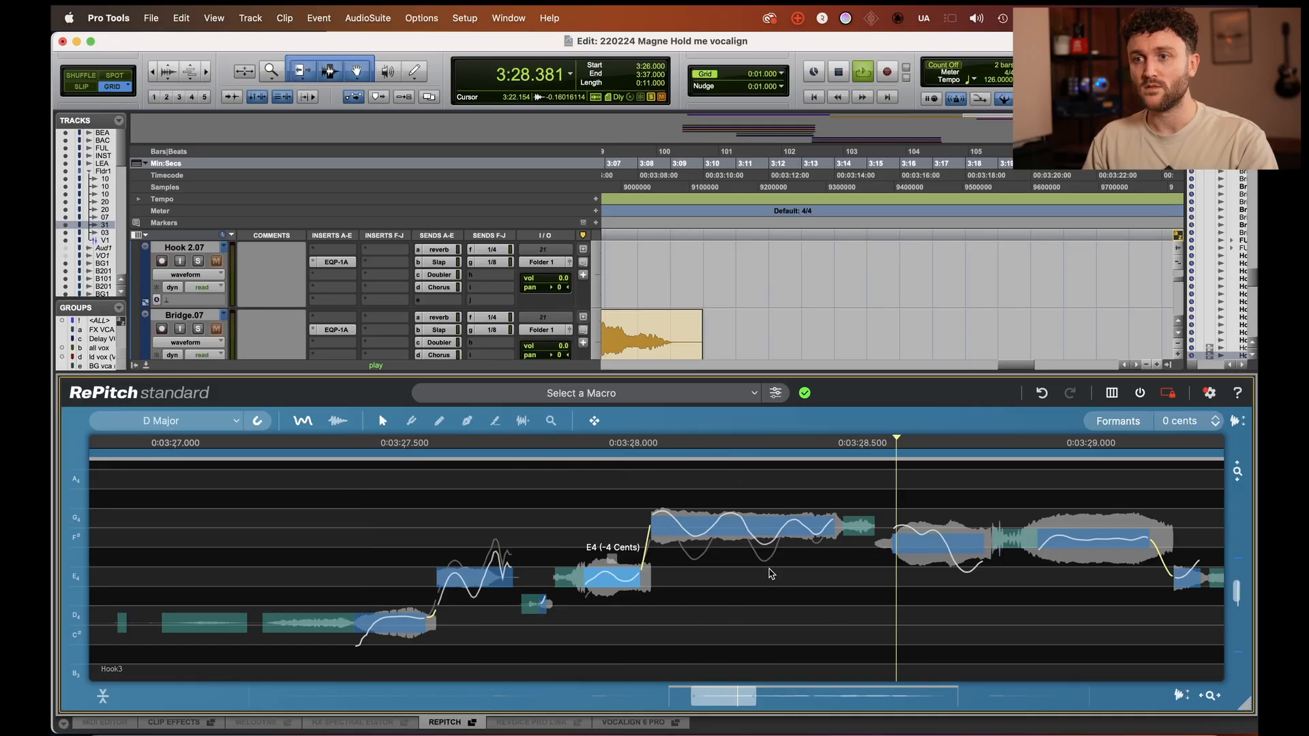
pyautogui.press('space')
# - Set the drift of the long note's second part to -99.38% and play the phrase back
pyautogui.moveTo(656, 552)
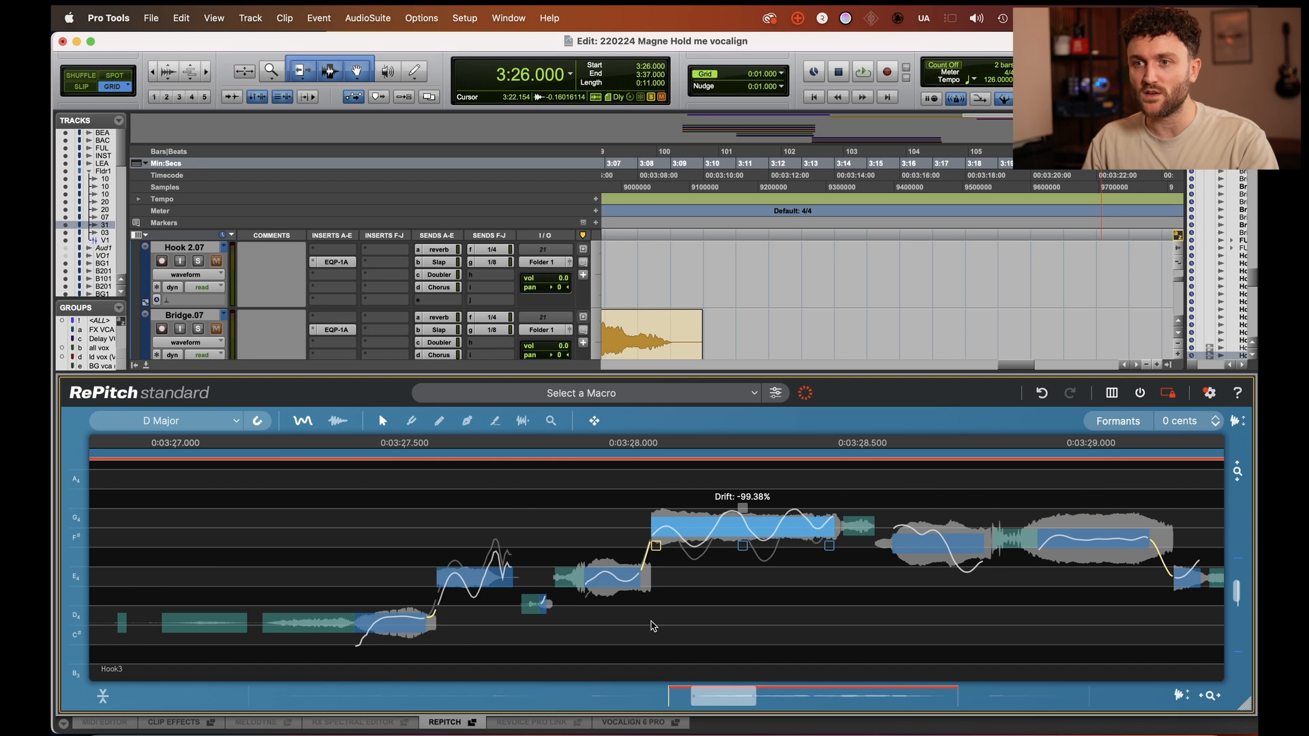
pyautogui.press('space')
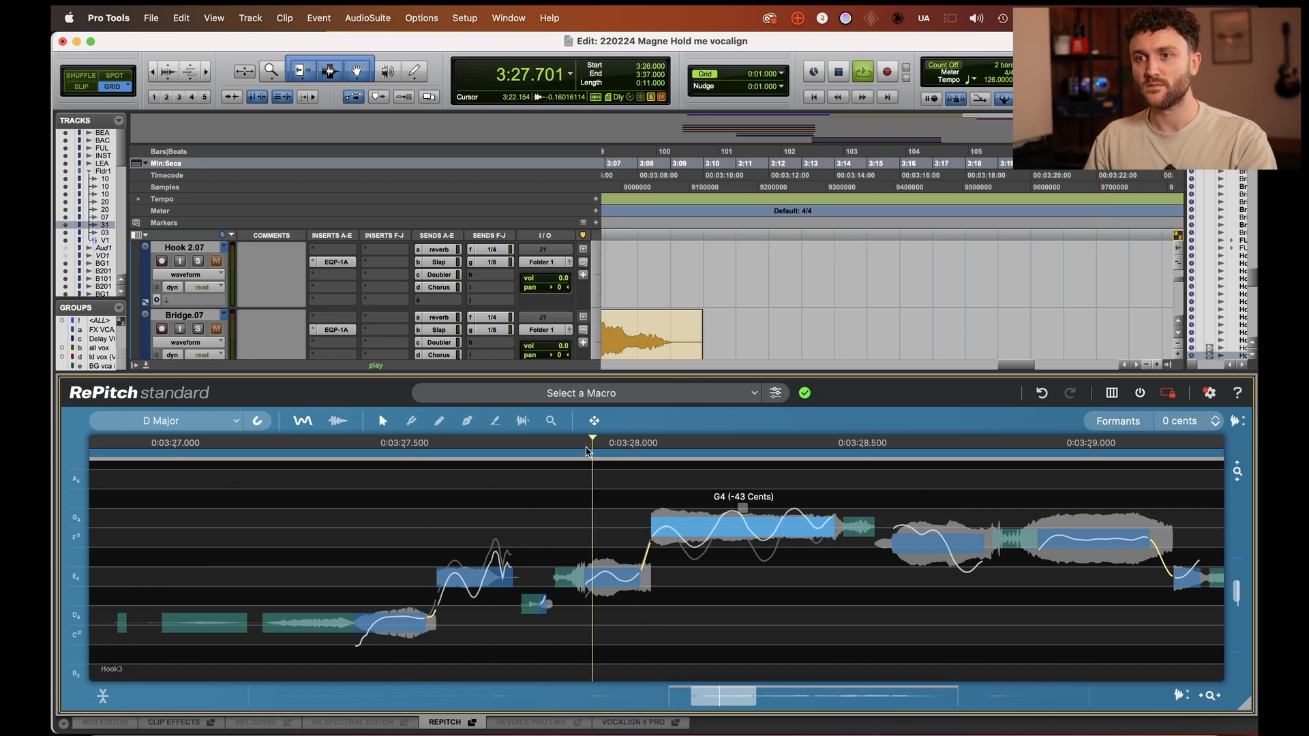
pyautogui.press('space')
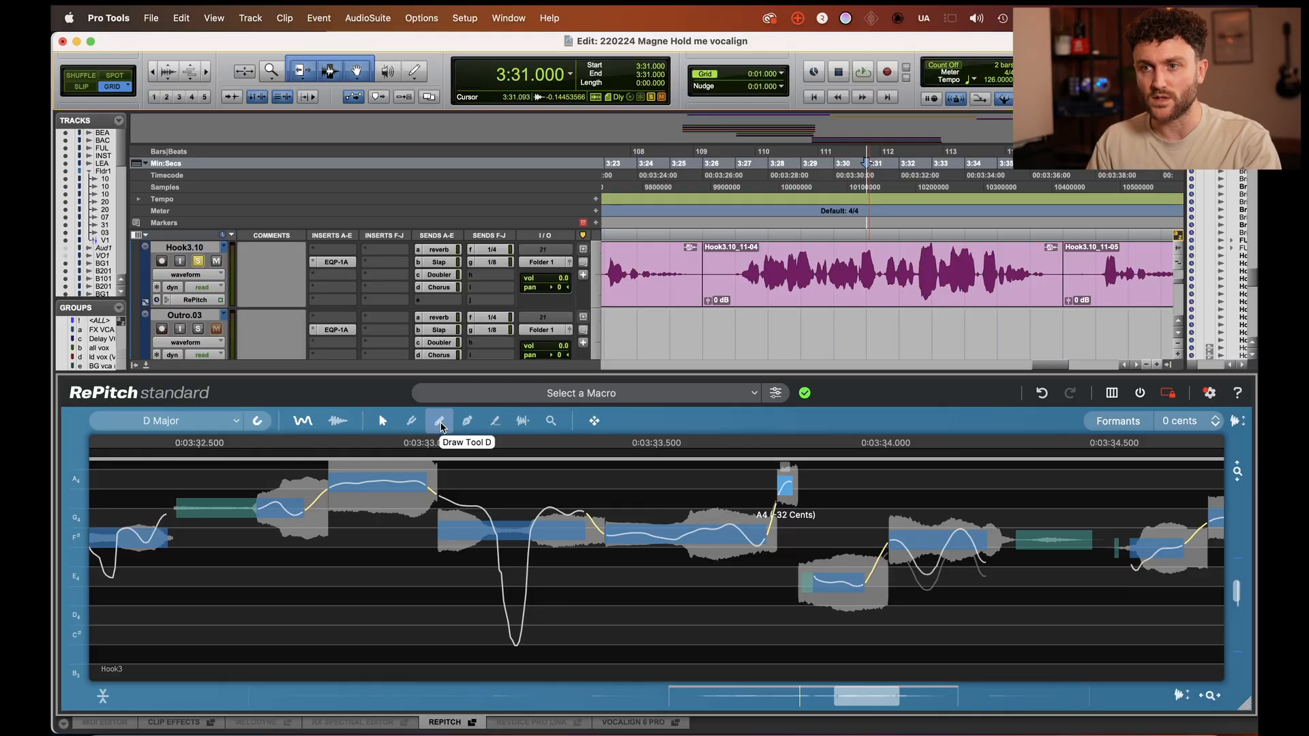
# - Redraw the dip in the pitch curve near 3:32.3 with the Draw tool and play the section back
pyautogui.hscroll(-3, 440, 478)
pyautogui.hscroll(-4, 436, 485)
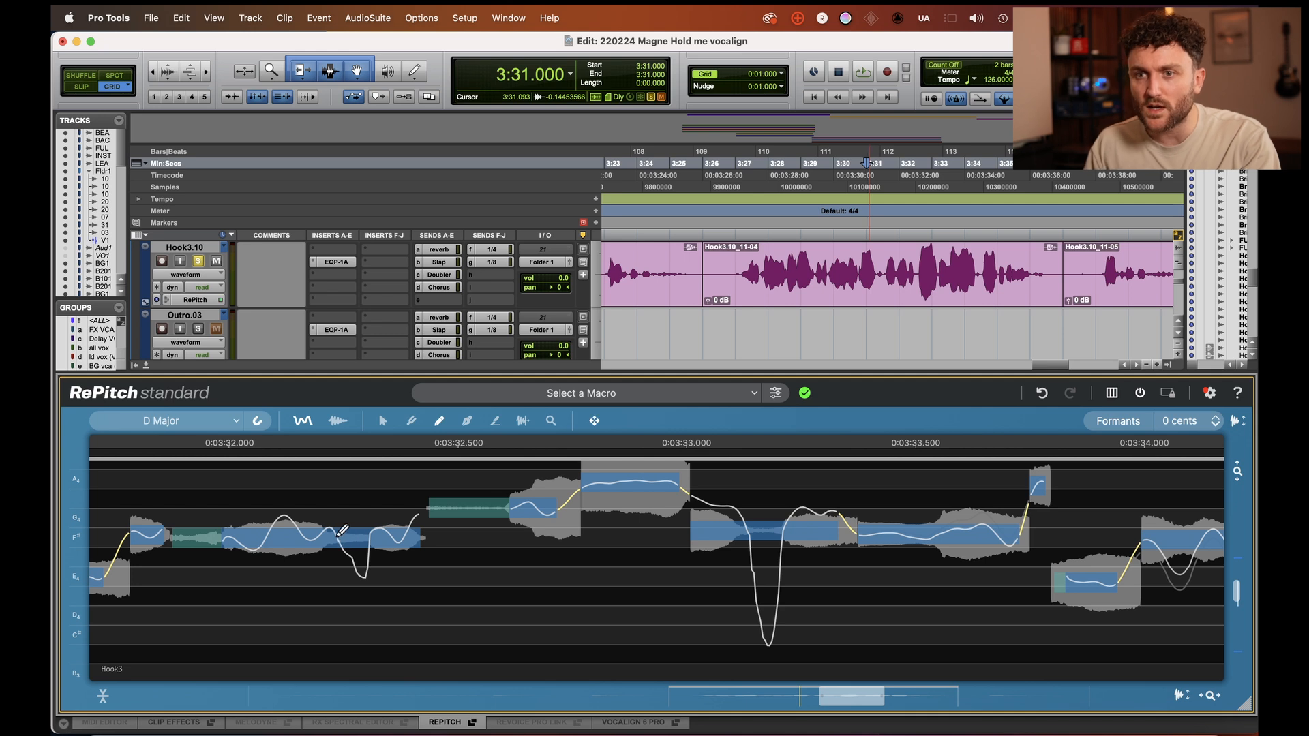
pyautogui.click(374, 532)
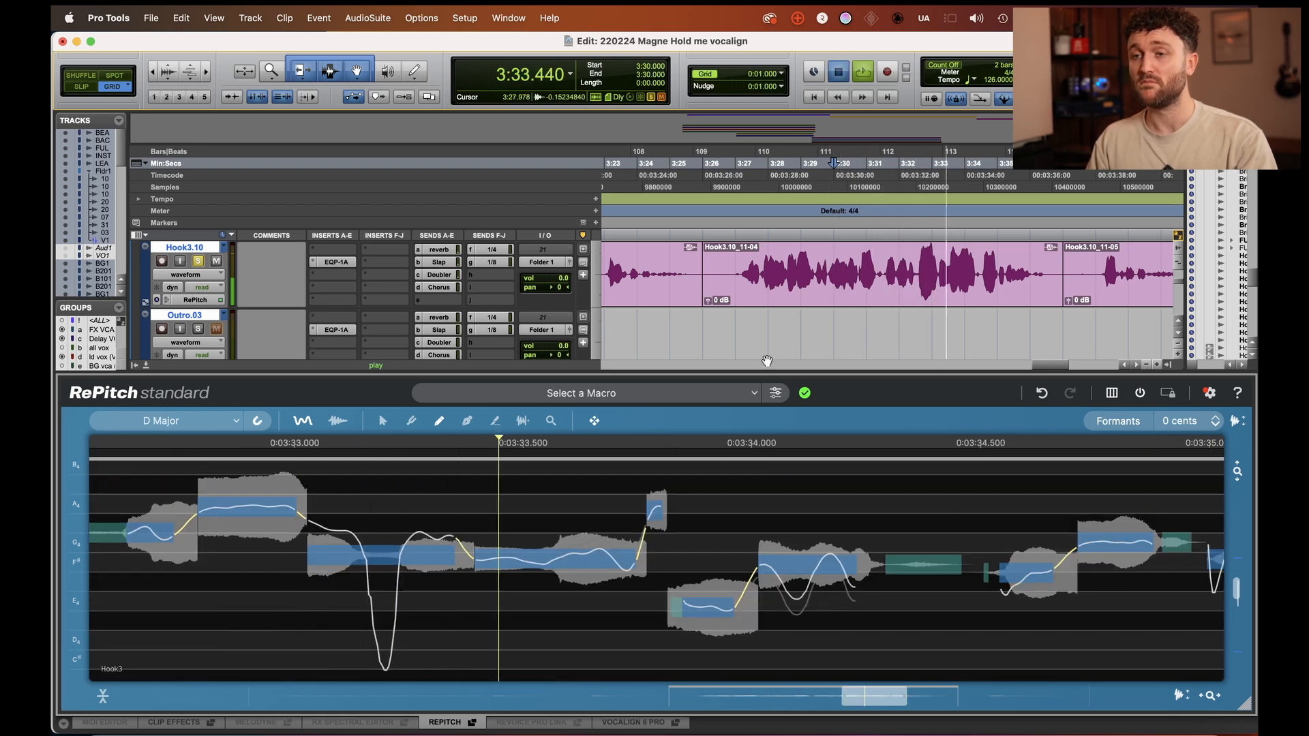
pyautogui.press('space')
# - Place pitch curve points on the note near 3:29.6 and pull the third point down toward the note's centre
pyautogui.hscroll(-10, 775, 360)
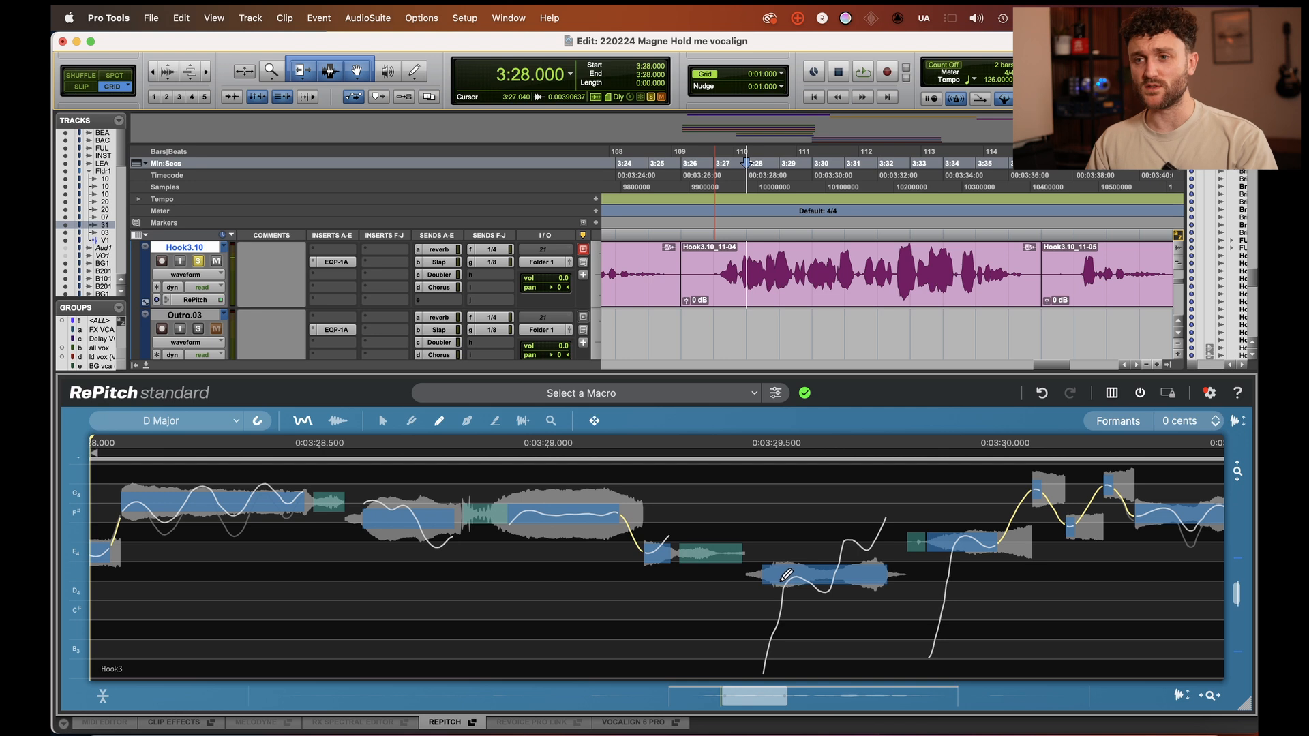
pyautogui.click(467, 420)
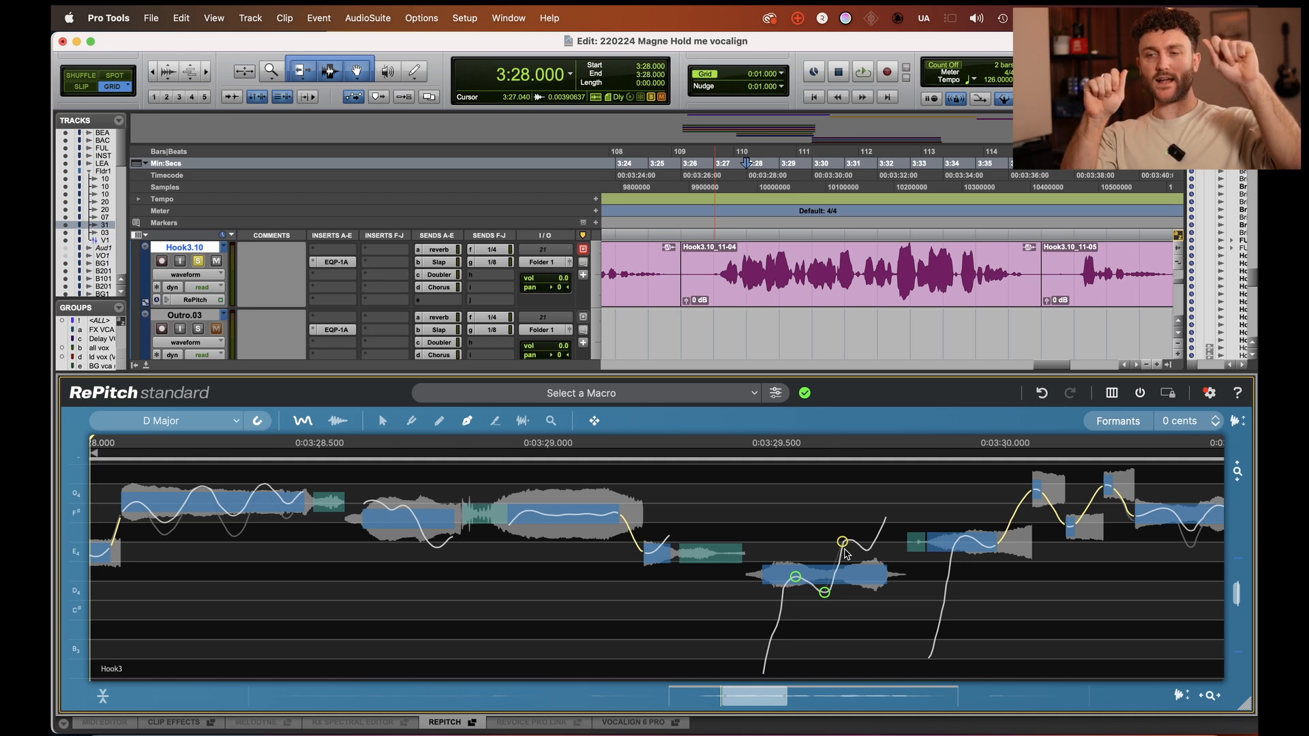
pyautogui.moveTo(843, 544); pyautogui.dragTo(847, 546)
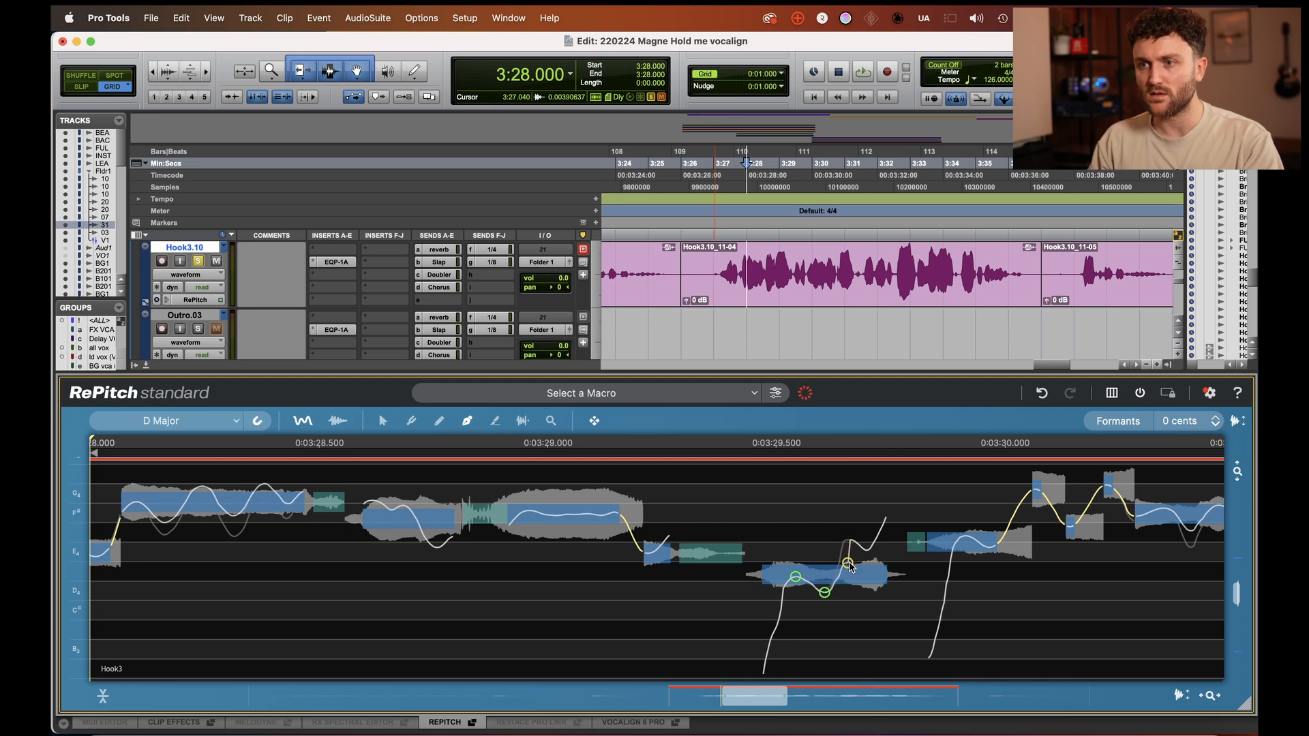
# - Adjust the pitch curve points on the note near 3:29.6, raising the middle point toward E4
pyautogui.click(856, 544)
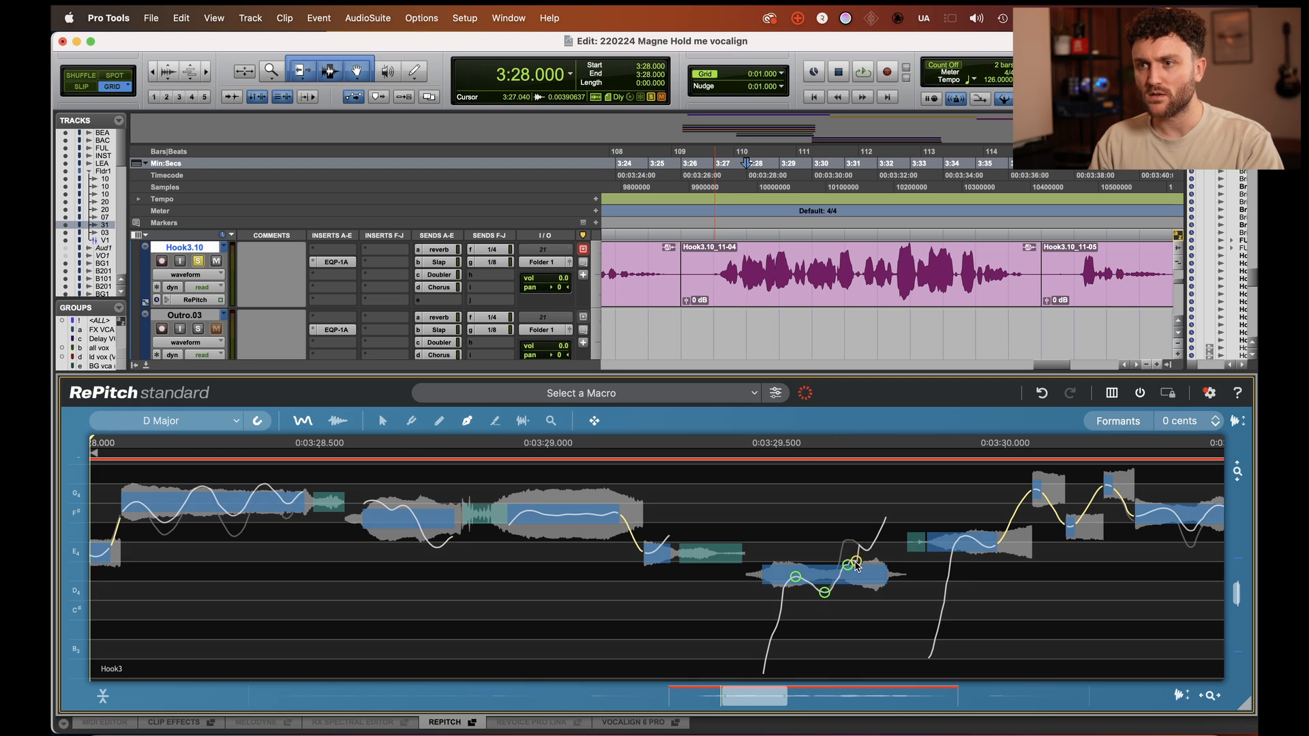
pyautogui.click(860, 551)
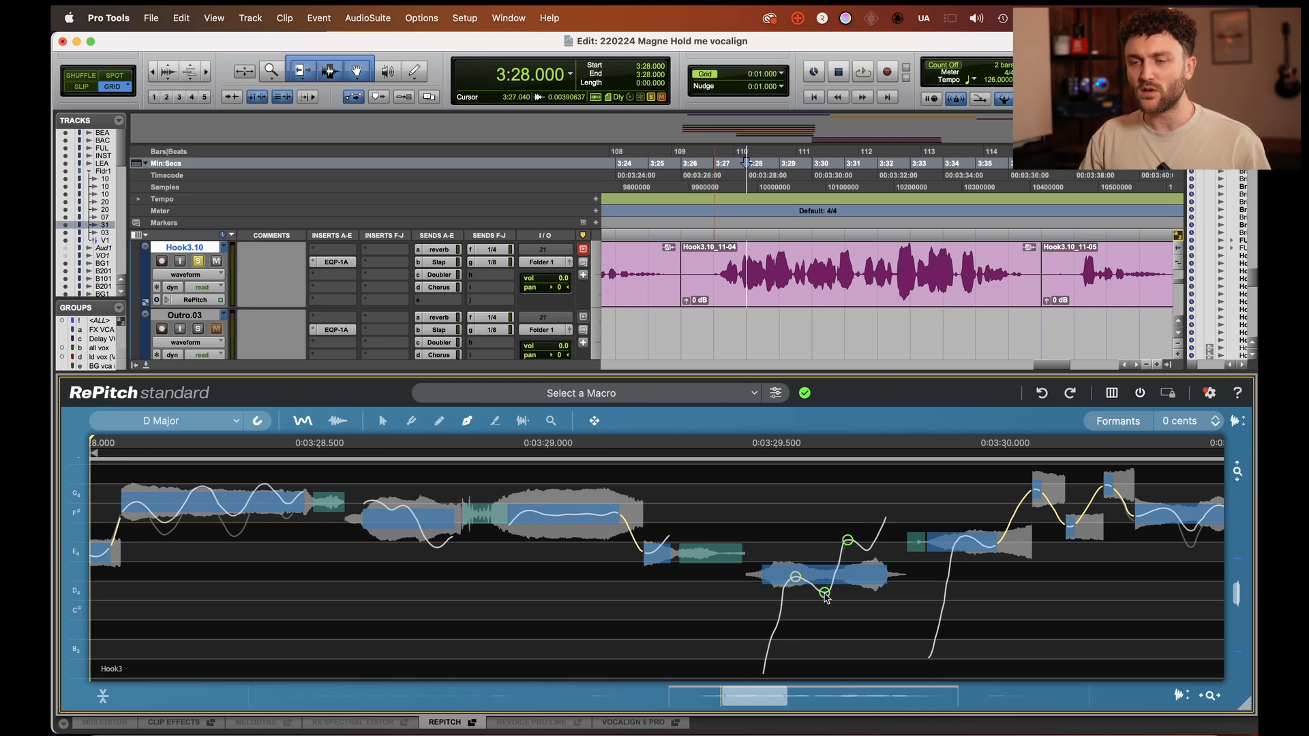
pyautogui.moveTo(825, 593); pyautogui.dragTo(824, 560)
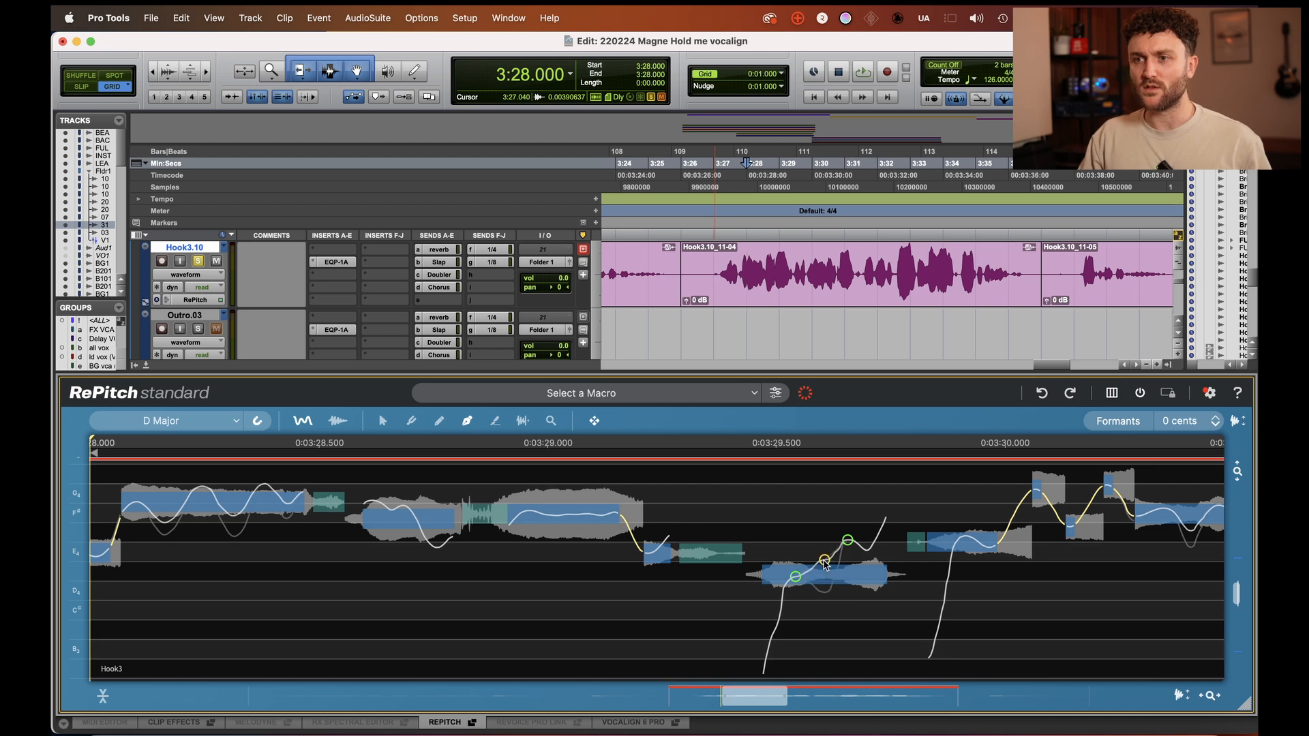
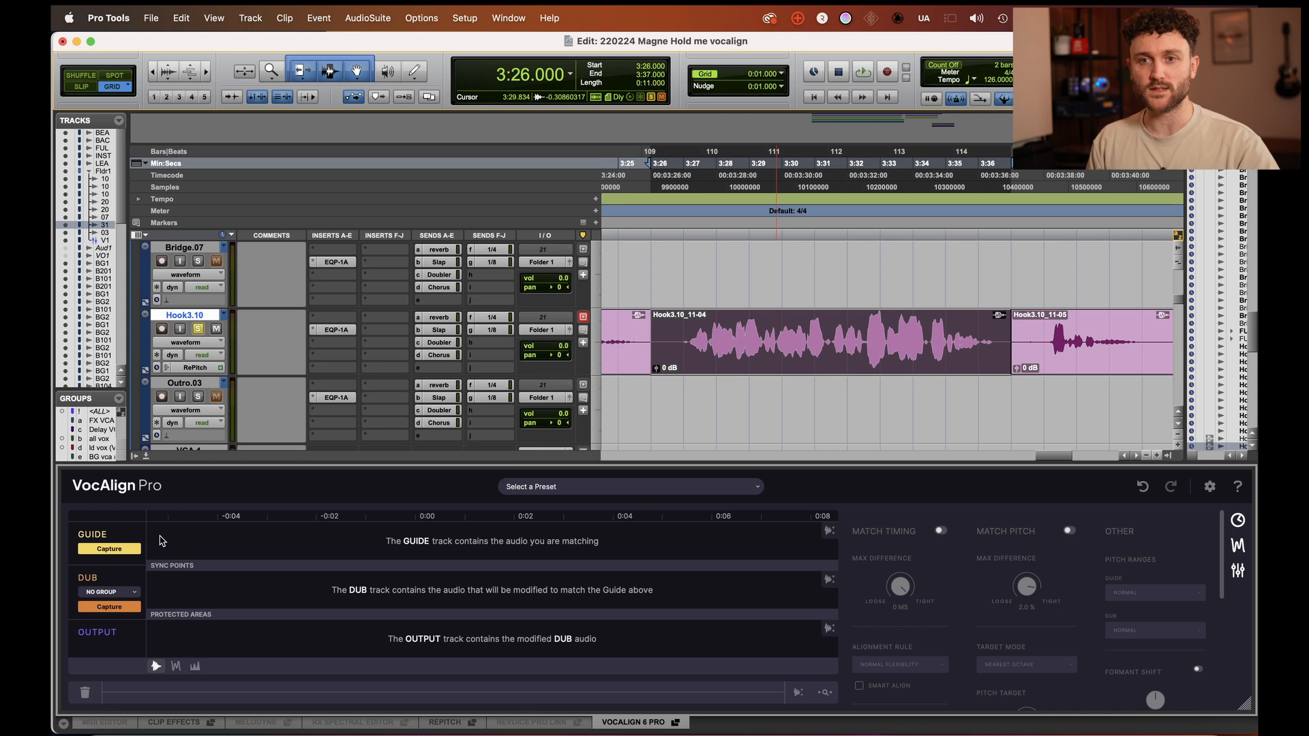
# - Capture the Hook3.10_11-04 lead clip as the VocAlign Pro guide and the BG_dub_hook3_L.02_04-01 clip as the dub
pyautogui.click(109, 549)
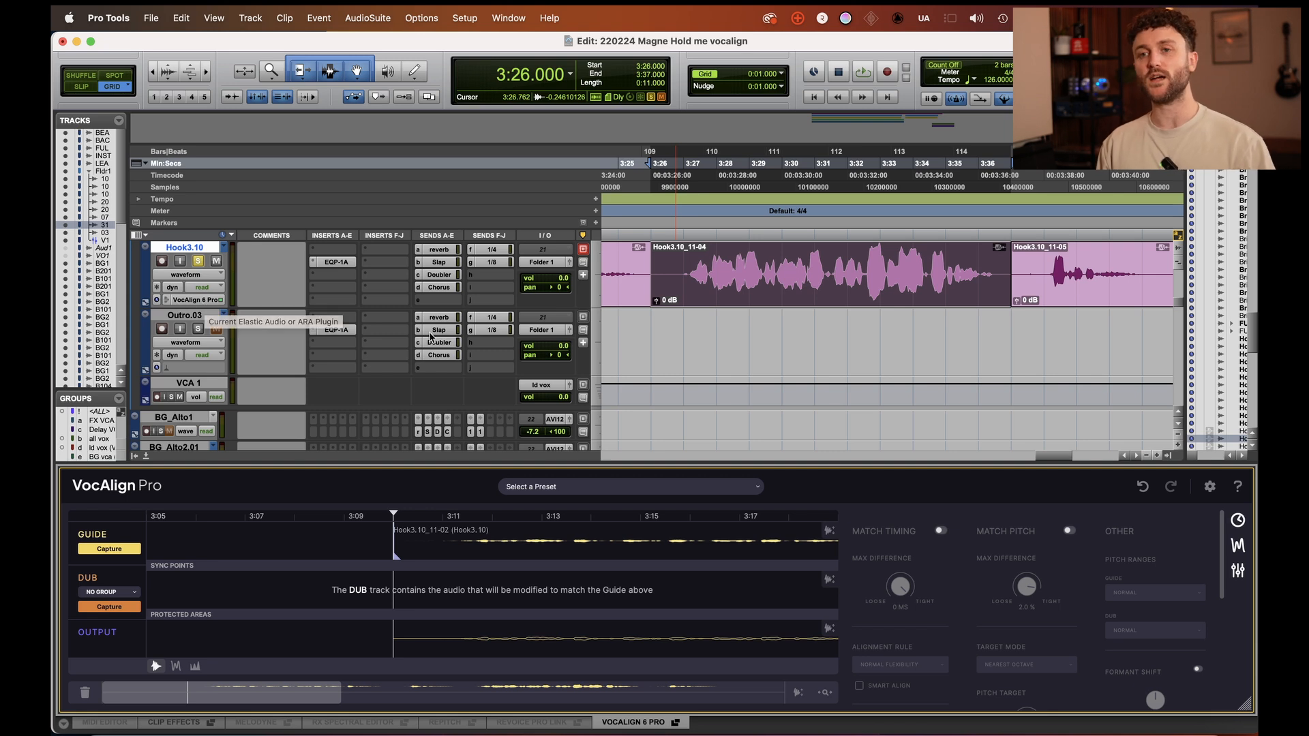
pyautogui.scroll(-5, 463, 319)
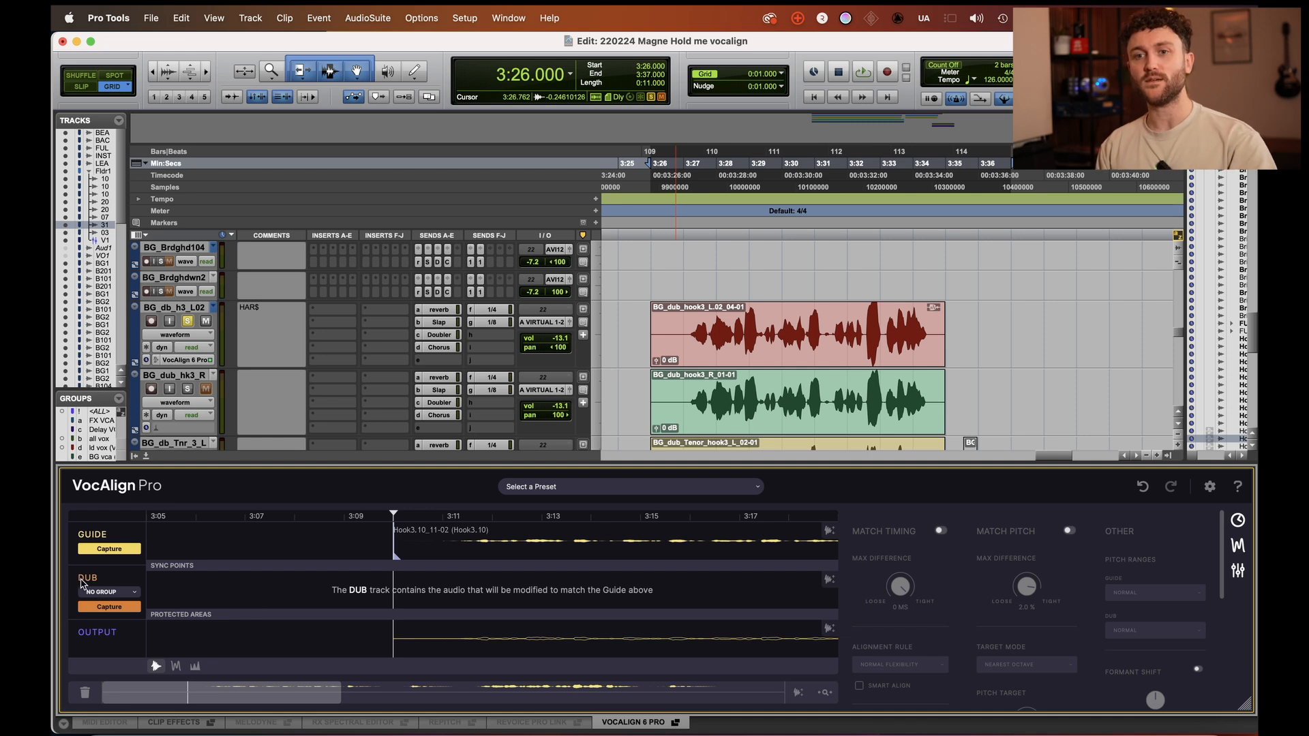
pyautogui.click(833, 355)
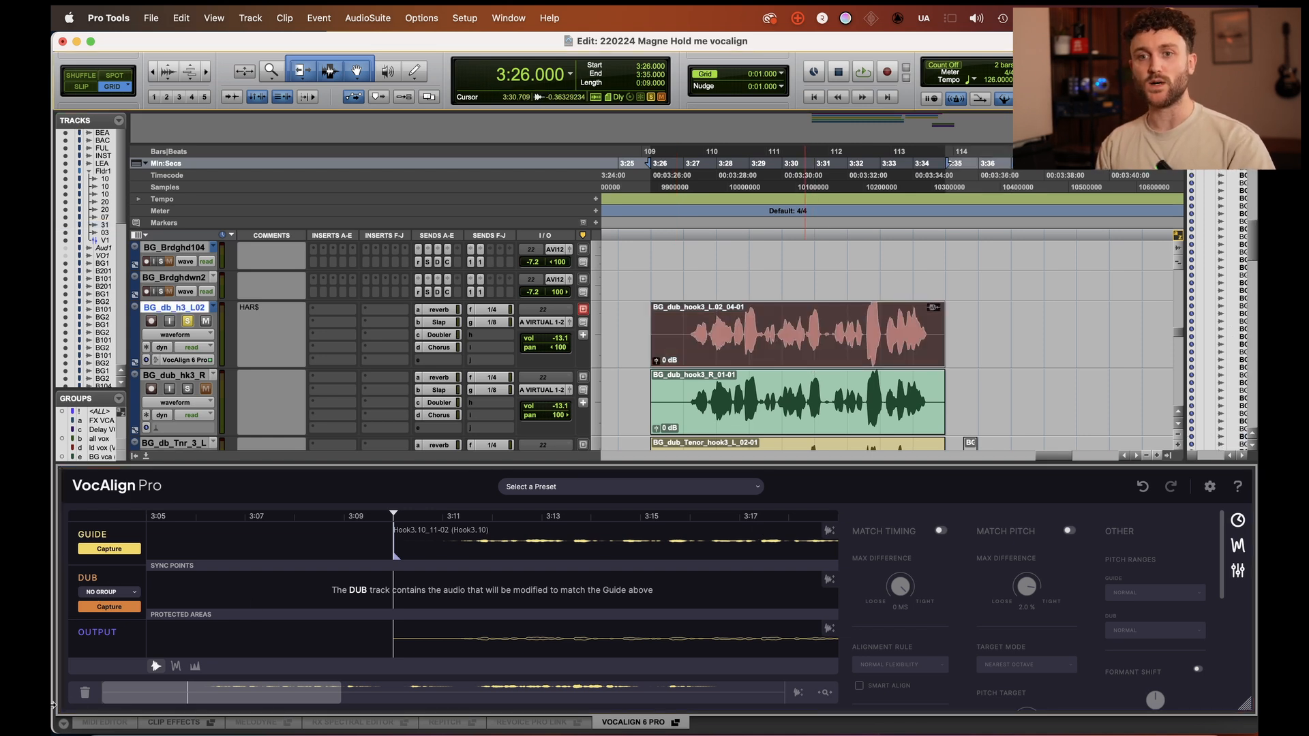
pyautogui.click(117, 614)
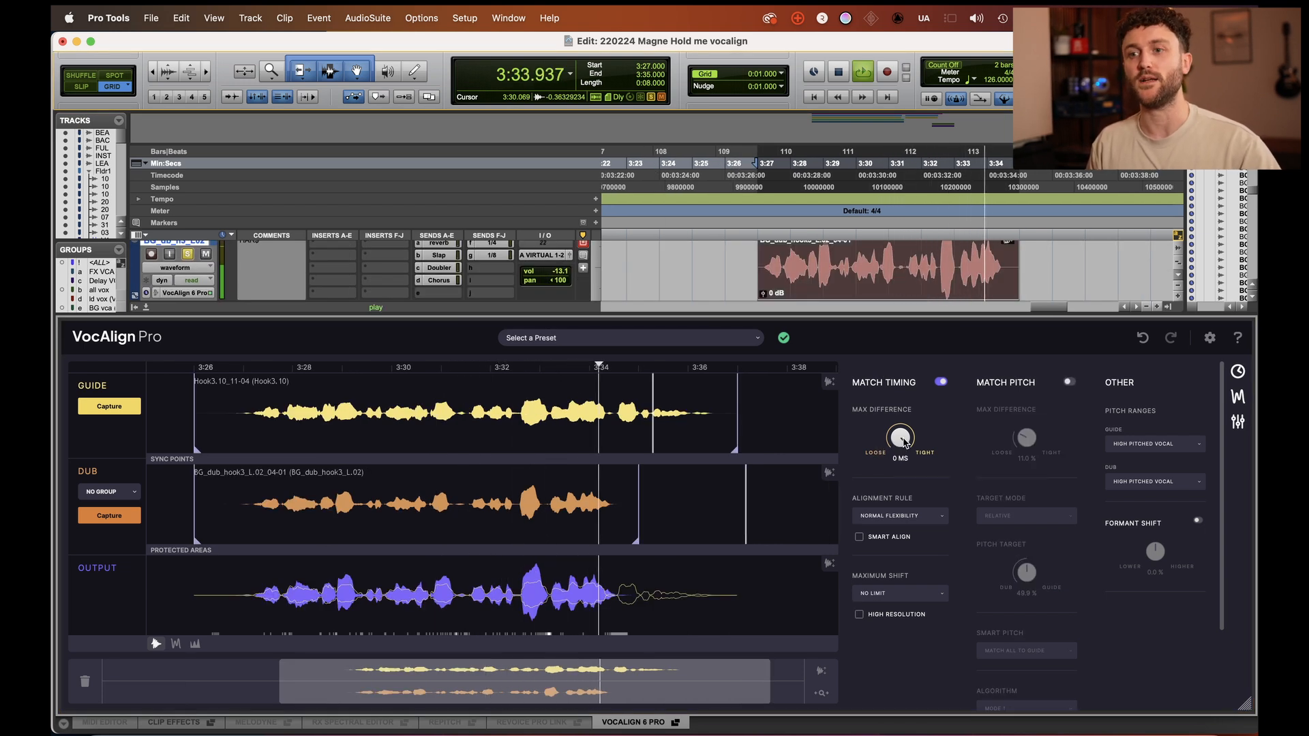
# - Try a timing Max Difference of 200 ms, reset it to 0 ms and play the aligned dub
pyautogui.press('space')
pyautogui.moveTo(903, 439); pyautogui.dragTo(897, 683)
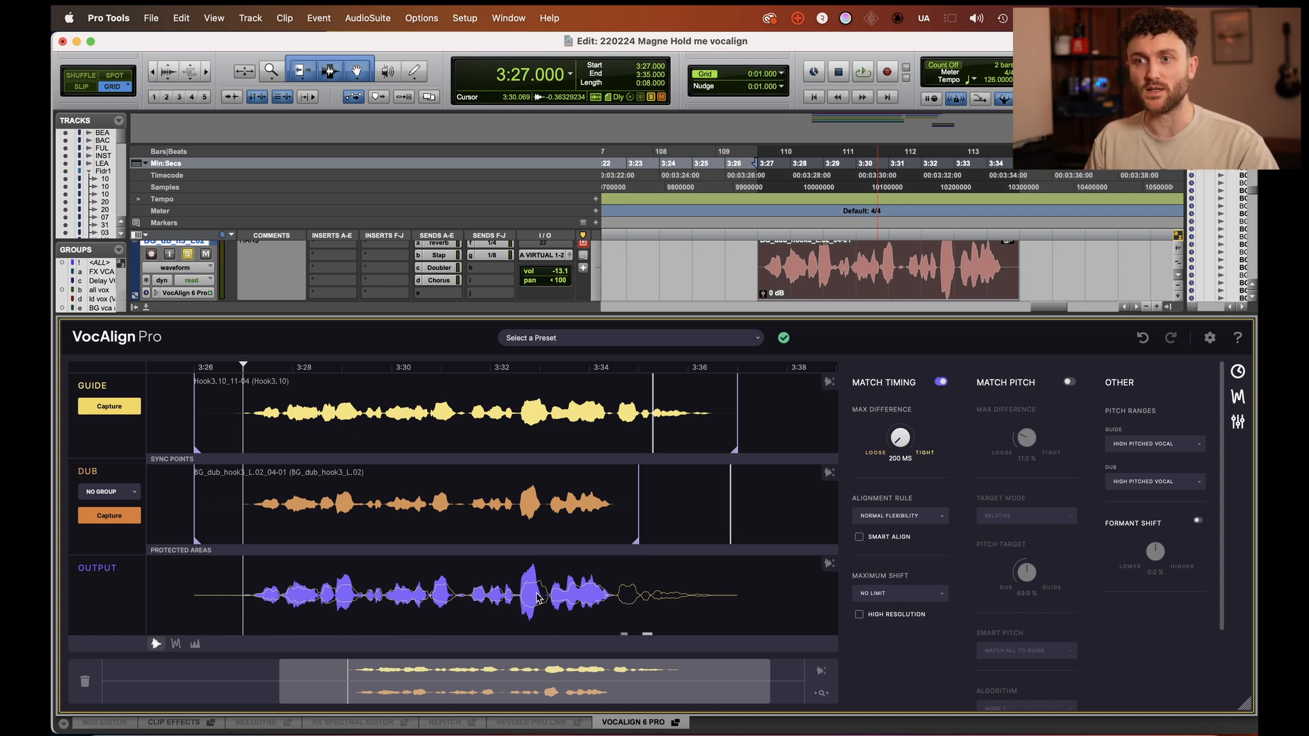
pyautogui.keyDown('alt'); pyautogui.click(900, 440); pyautogui.keyUp('alt')
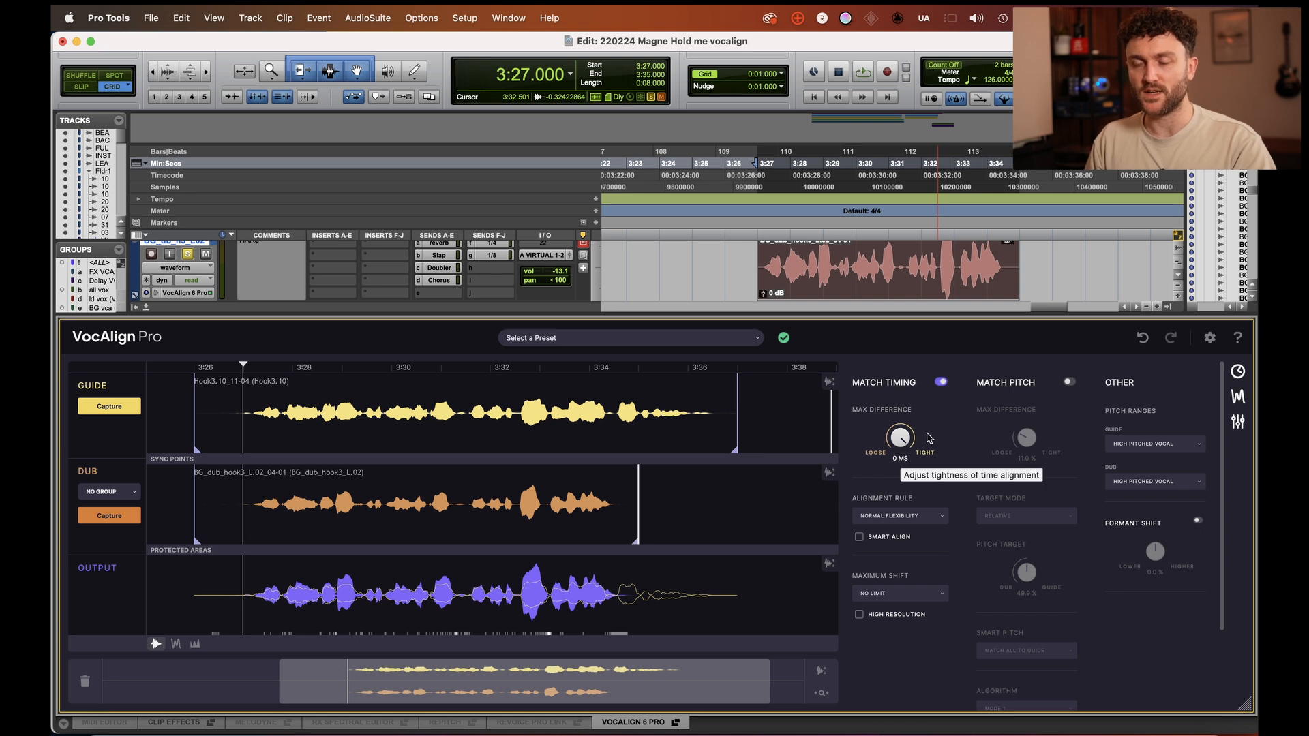
pyautogui.press('space')
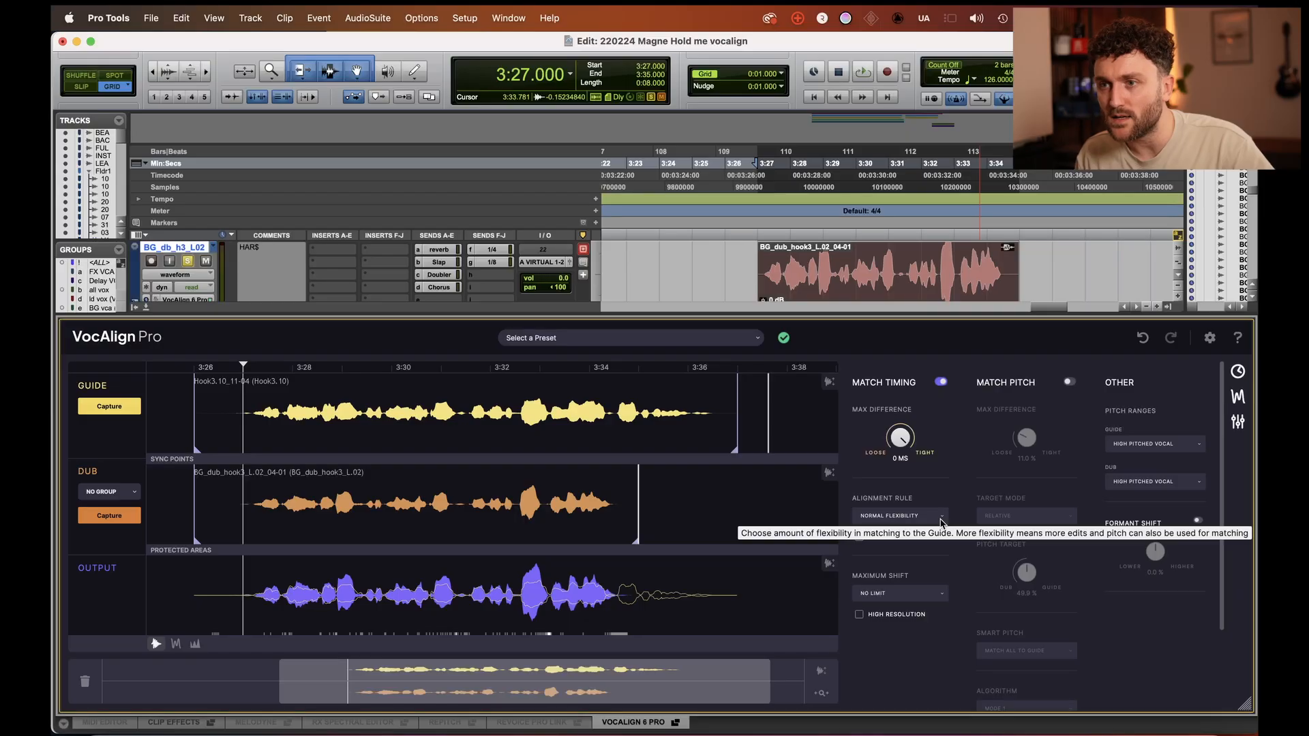
# - Set the timing match to Normal Flexibility with Smart Align, a 30 ms maximum shift and High Resolution
pyautogui.click(900, 516)
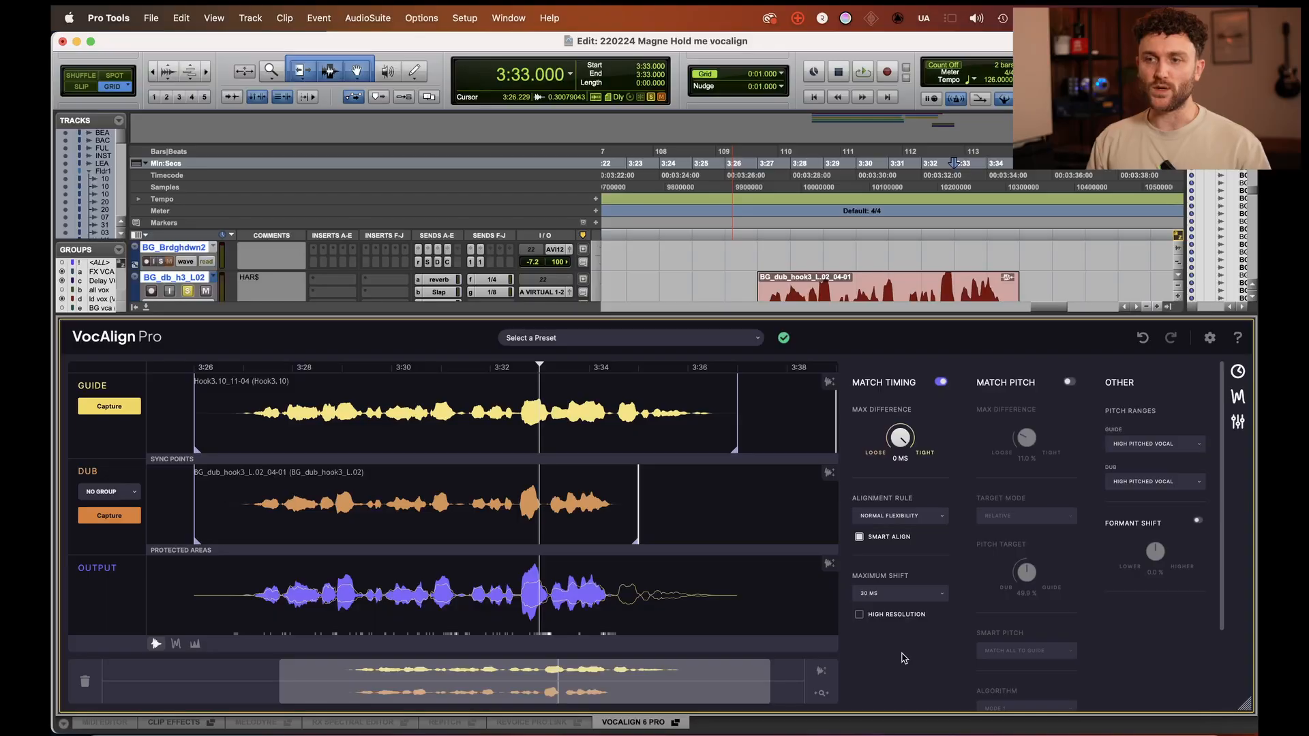
pyautogui.click(935, 595)
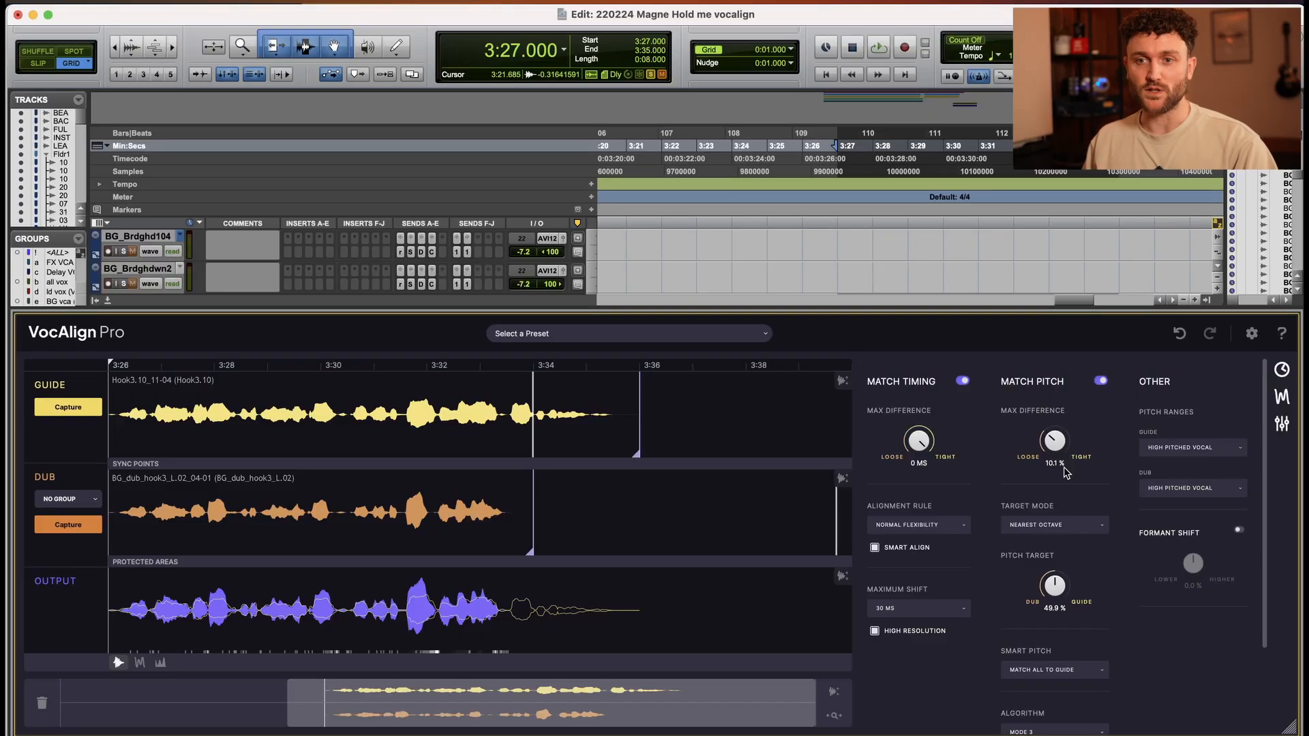
# - Show the pitch traces of the guide and output and reveal the remaining pitch-matching settings
pyautogui.click(139, 663)
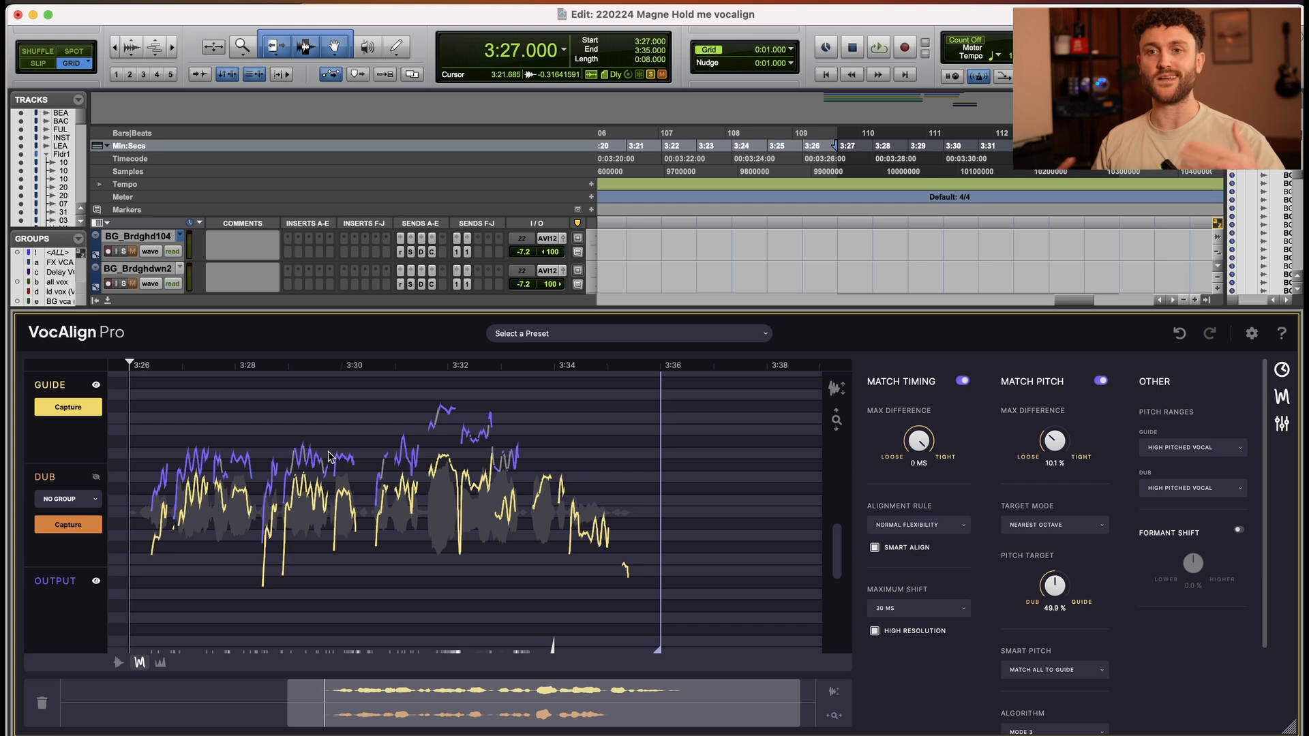
pyautogui.scroll(-2, 1061, 455)
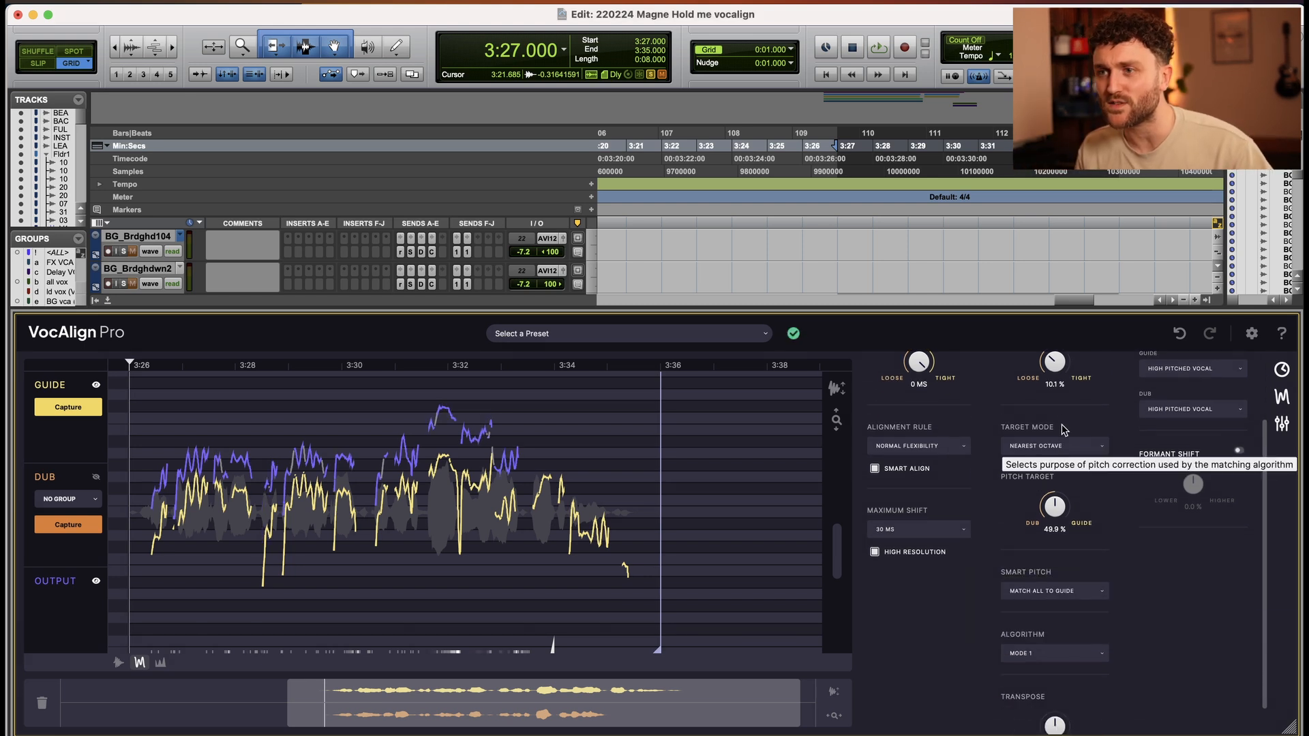